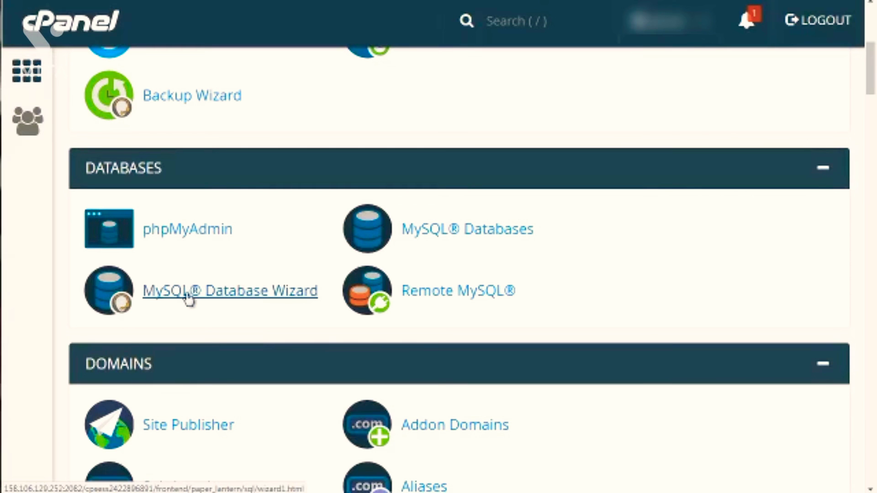
# Step: Create a new database named dbbase, with the sprout_ prefix, using the MySQL Database Wizard
pyautogui.click(192, 296)
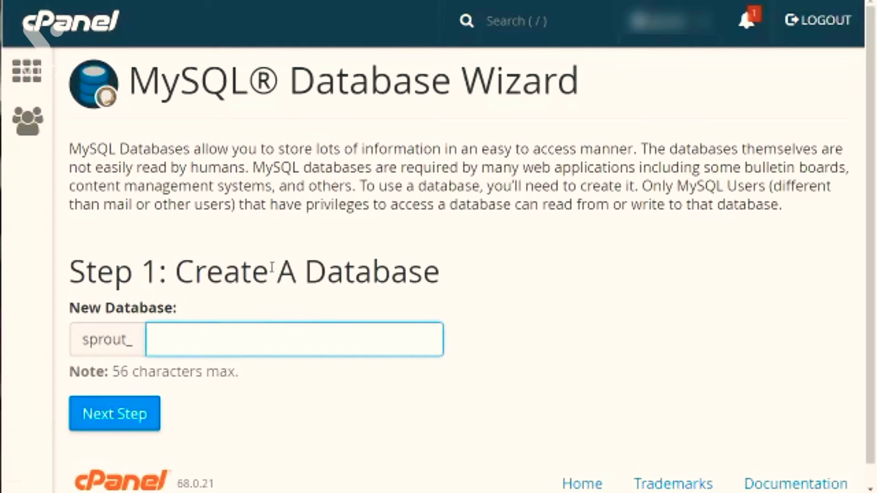
pyautogui.moveTo(84, 340); pyautogui.dragTo(134, 345)
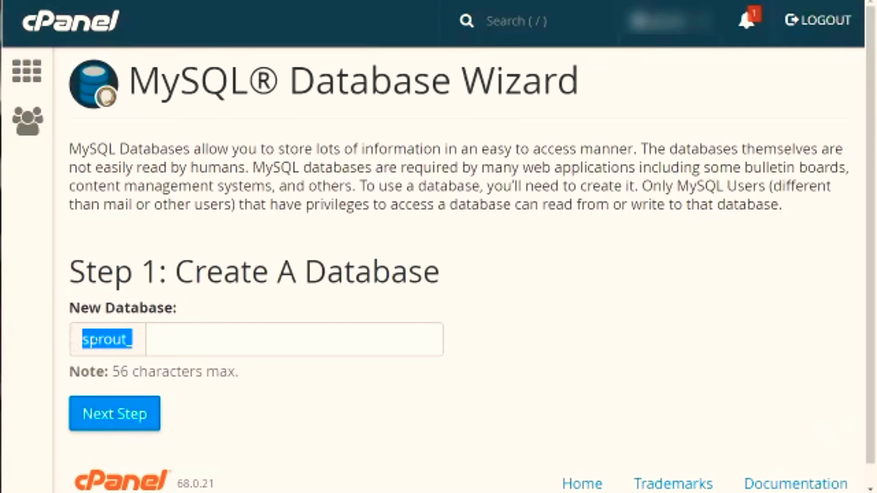
pyautogui.click(143, 351)
pyautogui.click(198, 337)
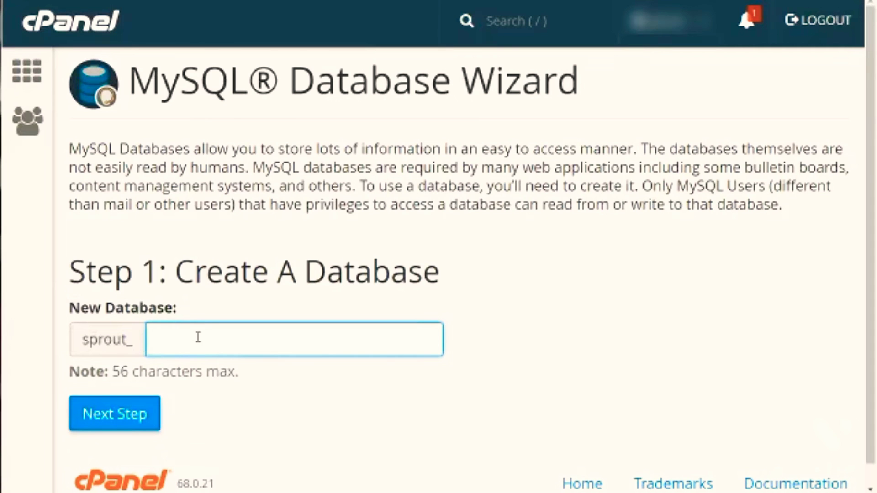
pyautogui.write('dbbase')
pyautogui.click(251, 277)
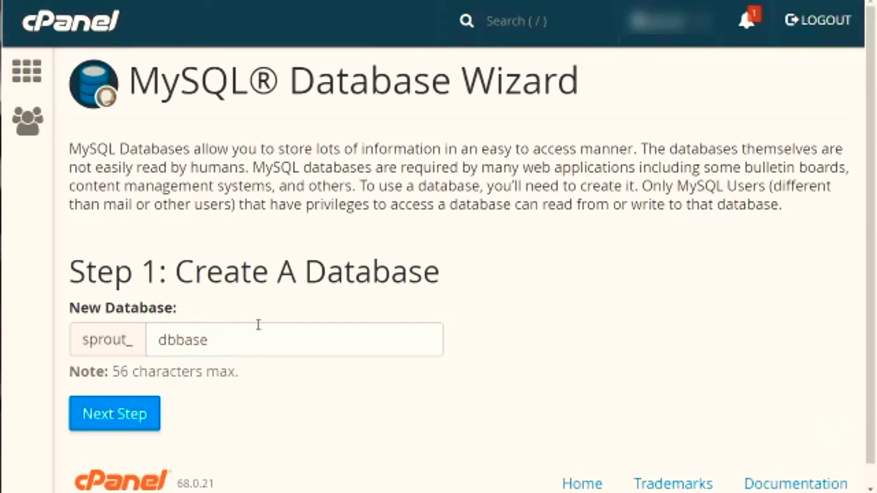
pyautogui.click(136, 423)
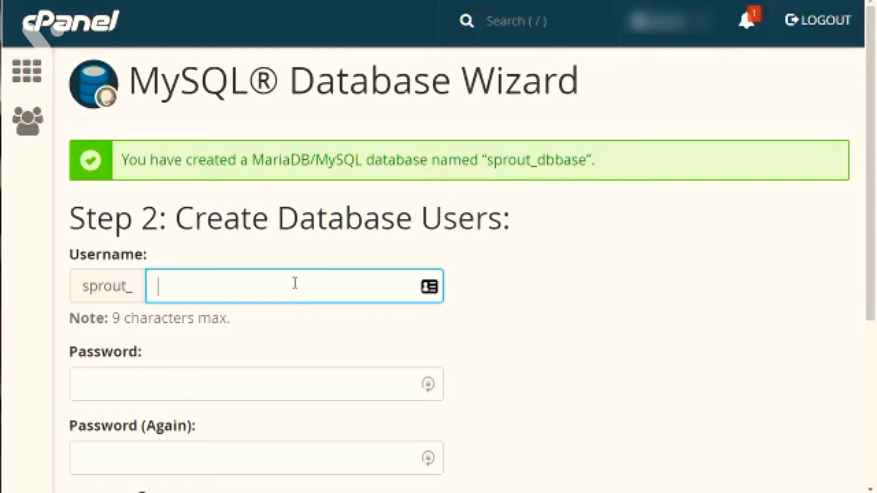
# Step: Enter user1 as the new database user's name after the sprout_ prefix
pyautogui.write('user1')
pyautogui.press('Tab')
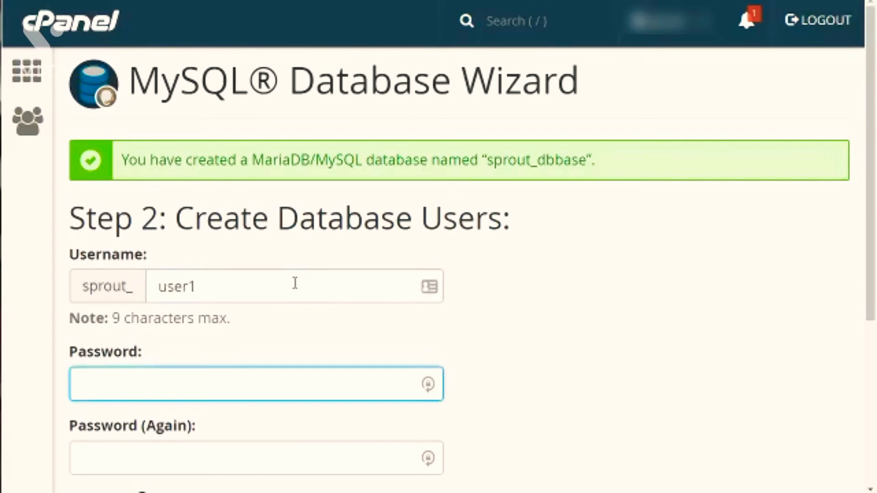
# Step: Generate a random password, accept it for both of the user's password fields, and create the user
pyautogui.scroll(-3, 295, 283)
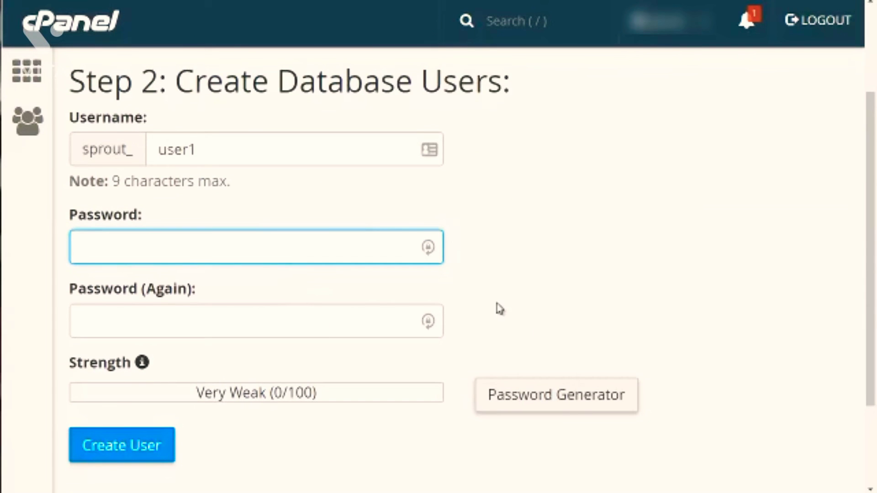
pyautogui.click(566, 407)
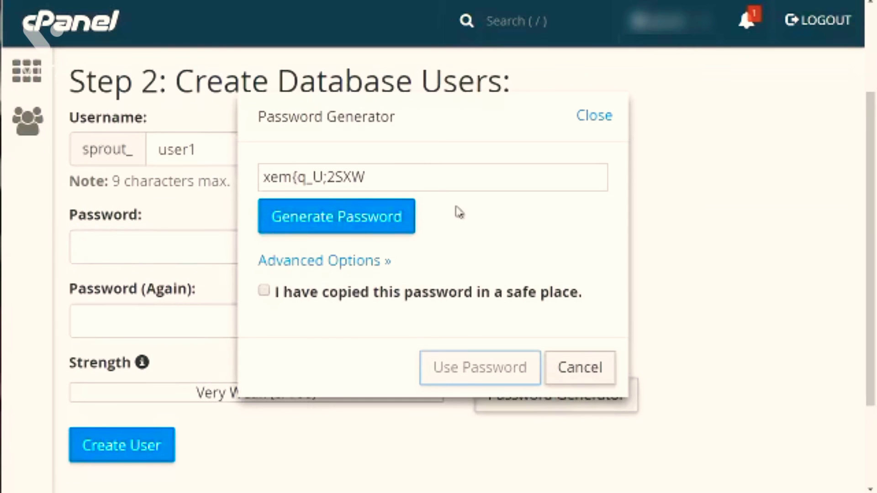
pyautogui.moveTo(391, 175); pyautogui.dragTo(262, 177)
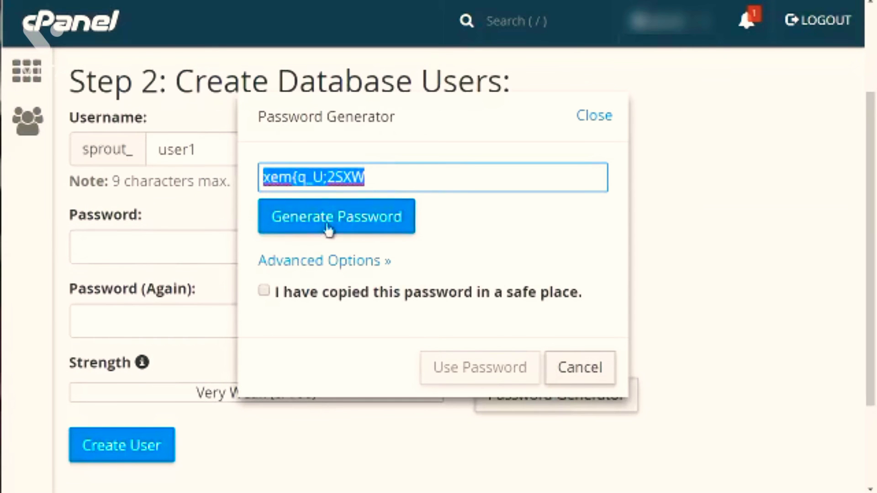
pyautogui.click(333, 228)
pyautogui.click(334, 230)
pyautogui.click(334, 231)
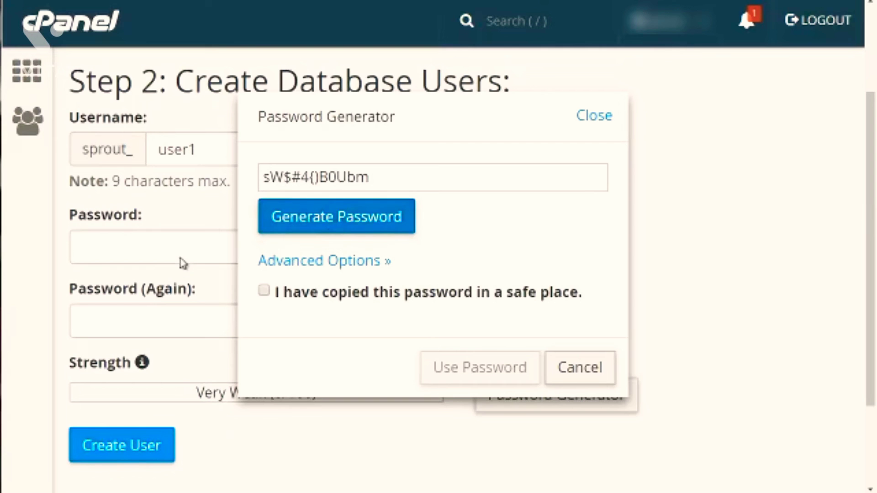
pyautogui.click(264, 290)
pyautogui.click(479, 368)
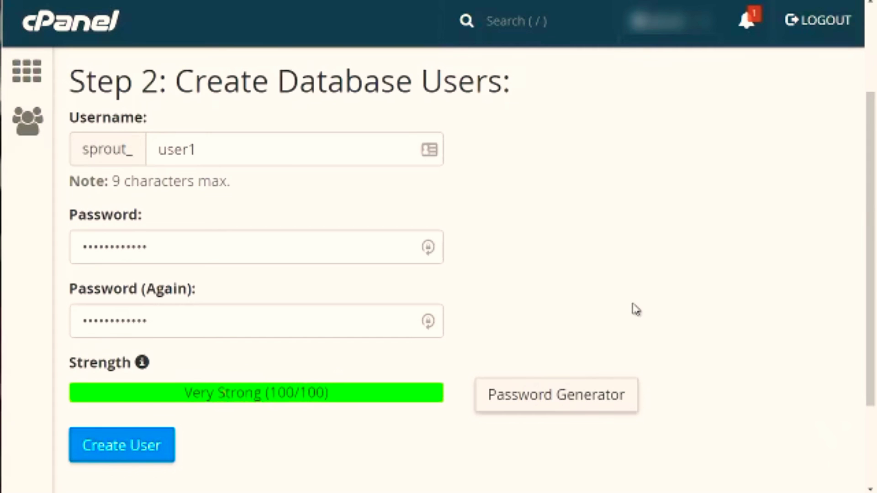
pyautogui.scroll(-3, 343, 353)
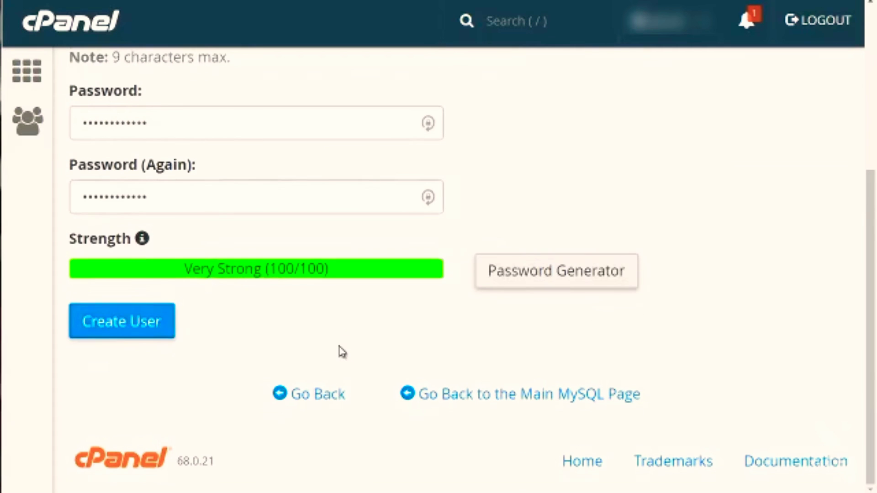
pyautogui.click(154, 323)
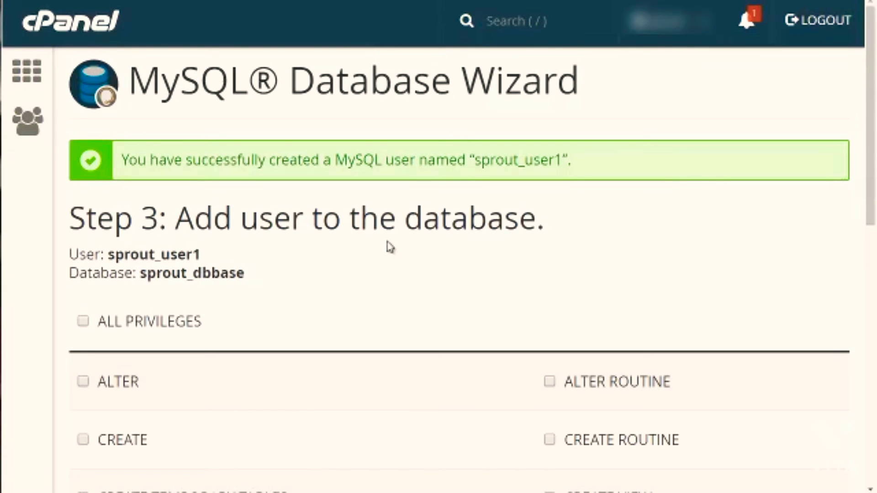
# Step: Grant sprout_user1 ALL PRIVILEGES on the sprout_dbbase database and complete the assignment
pyautogui.scroll(-2, 389, 246)
pyautogui.scroll(-1, 390, 247)
pyautogui.scroll(-1, 389, 247)
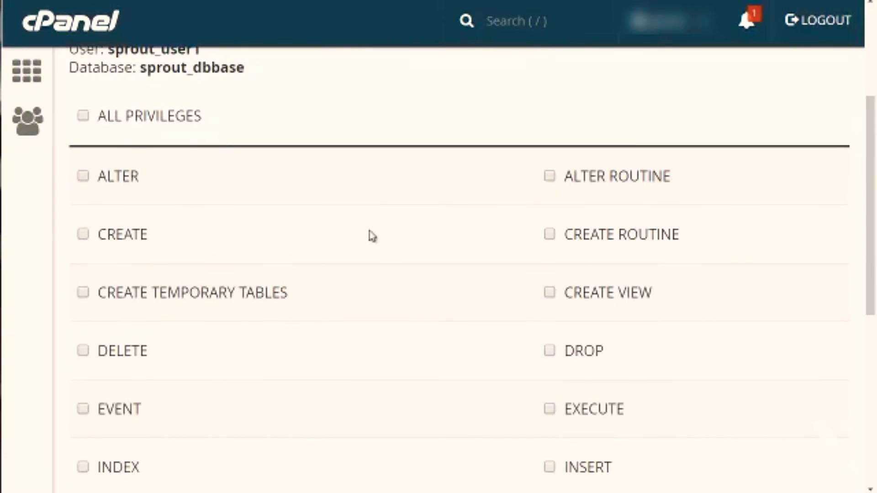
pyautogui.click(83, 117)
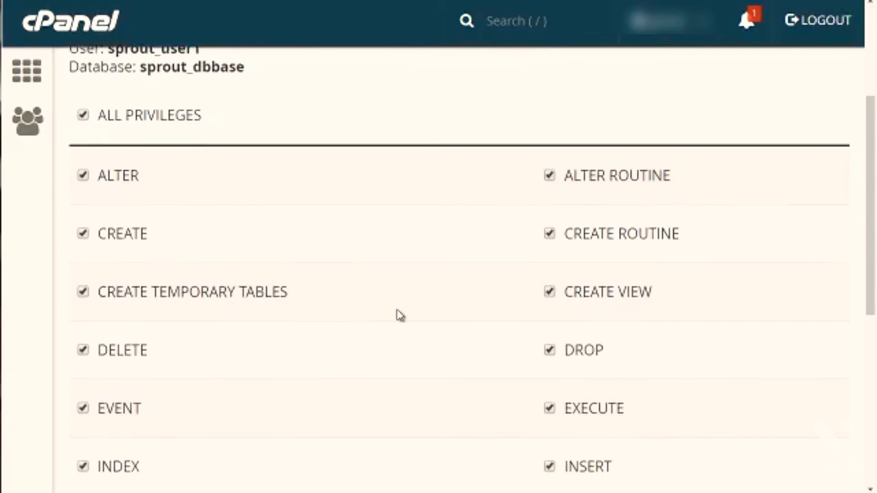
pyautogui.scroll(-4, 398, 313)
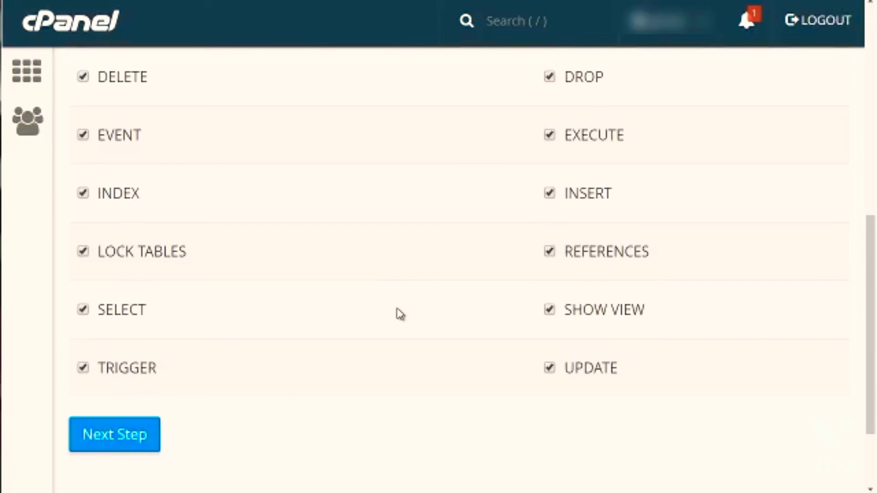
pyautogui.click(89, 448)
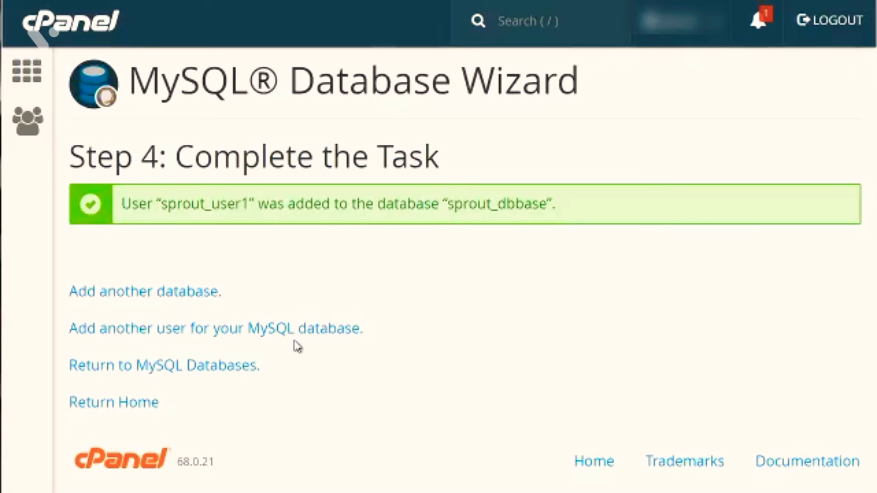
# Step: Open a blank Notepad document and move its window below the wizard's confirmation message
pyautogui.press('super')
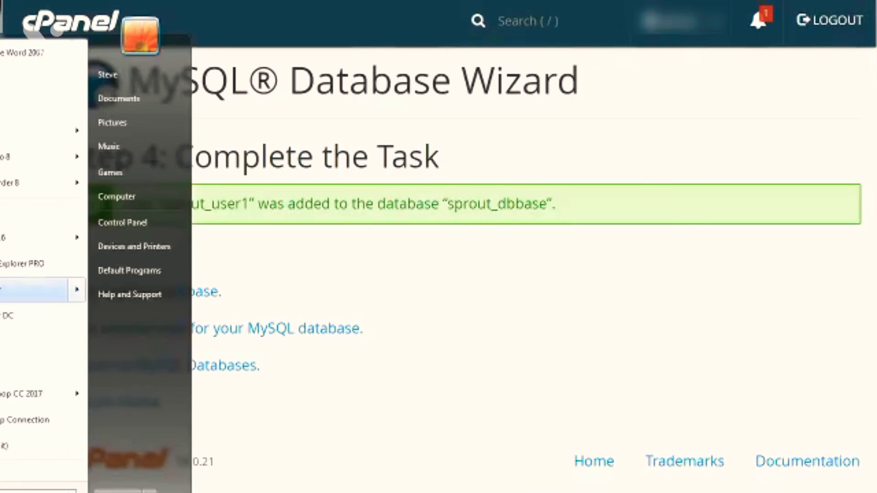
pyautogui.click(2, 111)
pyautogui.moveTo(665, 9); pyautogui.dragTo(350, 284)
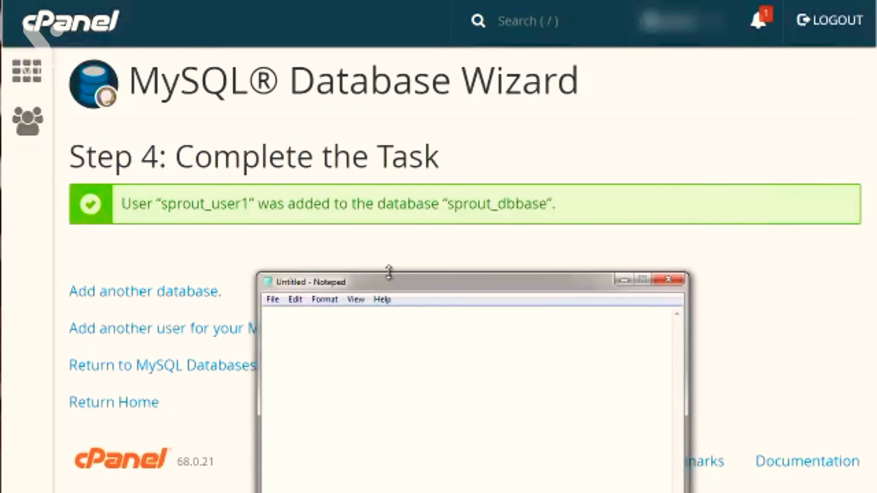
# Step: Copy the database name from the wizard's message and record it in Notepad as "db = sprout_dbbase"
pyautogui.click(215, 206)
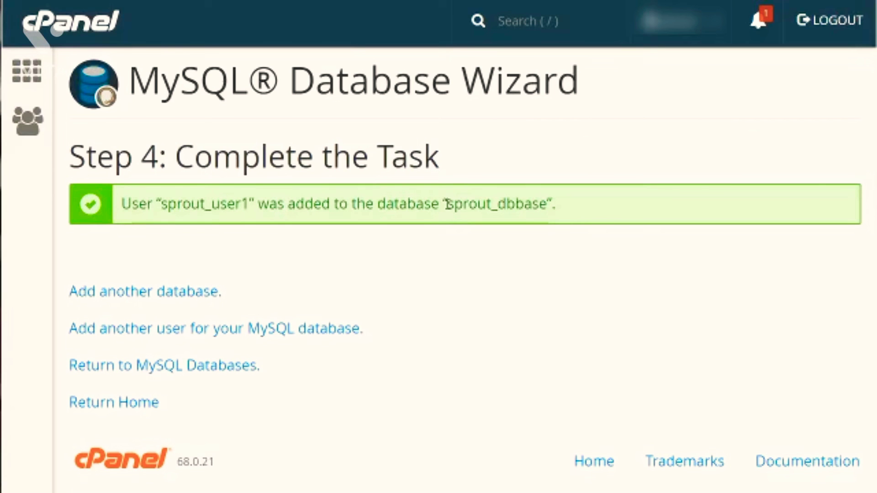
pyautogui.moveTo(448, 204); pyautogui.dragTo(548, 204)
pyautogui.hotkey('ctrl', 'c')
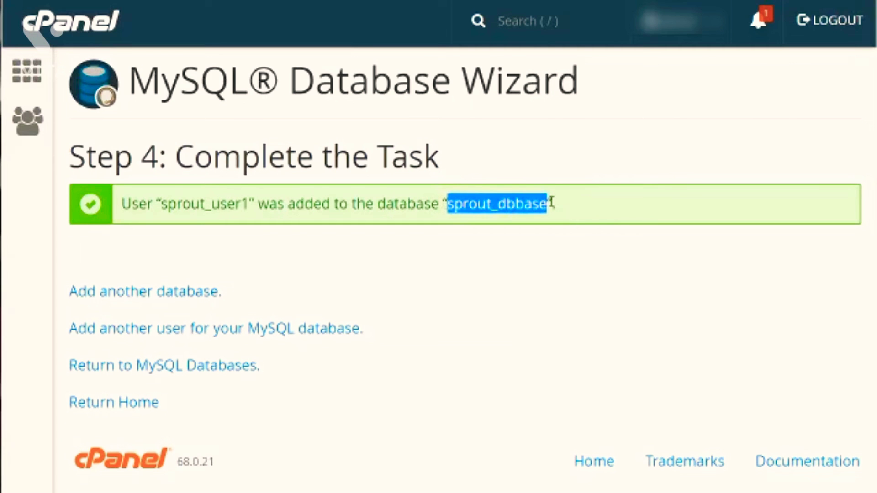
pyautogui.click(587, 492)
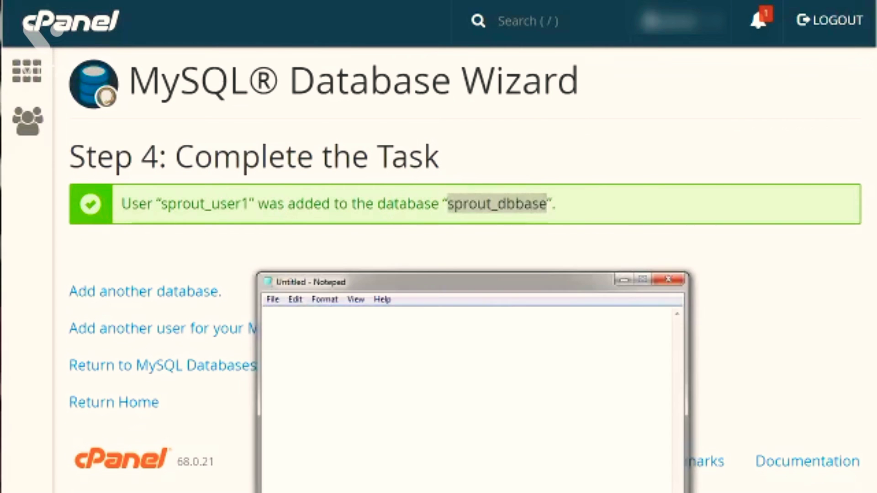
pyautogui.write('db=')
pyautogui.press('BackSpace')
pyautogui.write('=')
pyautogui.hotkey('ctrl', 'v')
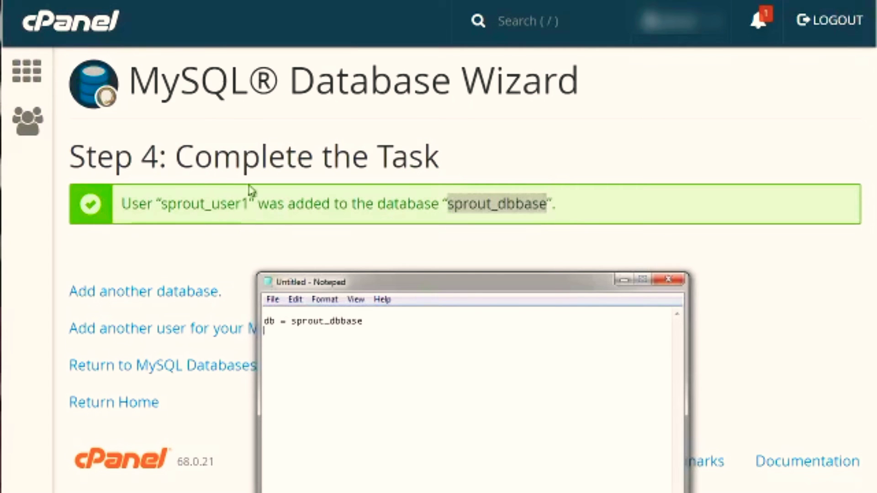
# Step: Copy the database user name from the wizard's message into a second Notepad line, "user = sprout_user1"
pyautogui.moveTo(250, 203); pyautogui.dragTo(161, 203)
pyautogui.hotkey('ctrl', 'c')
pyautogui.hotkey('alt', 'Tab')
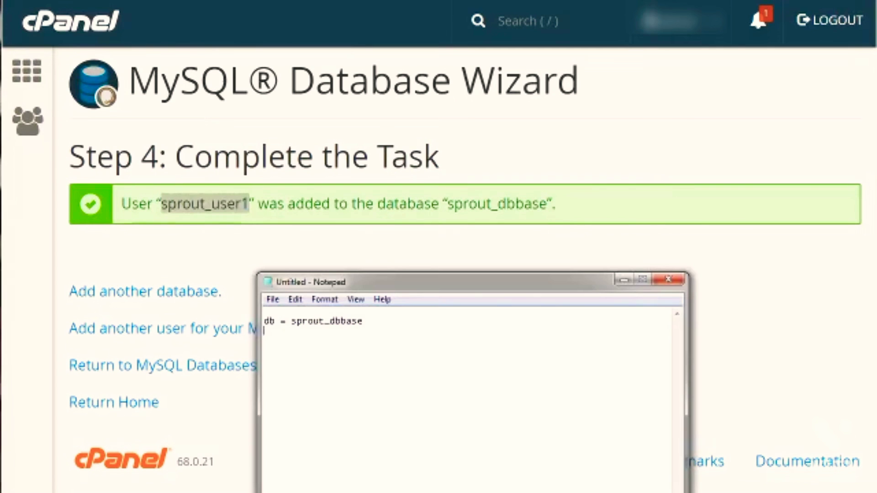
pyautogui.write('user =')
pyautogui.hotkey('ctrl', 'v')
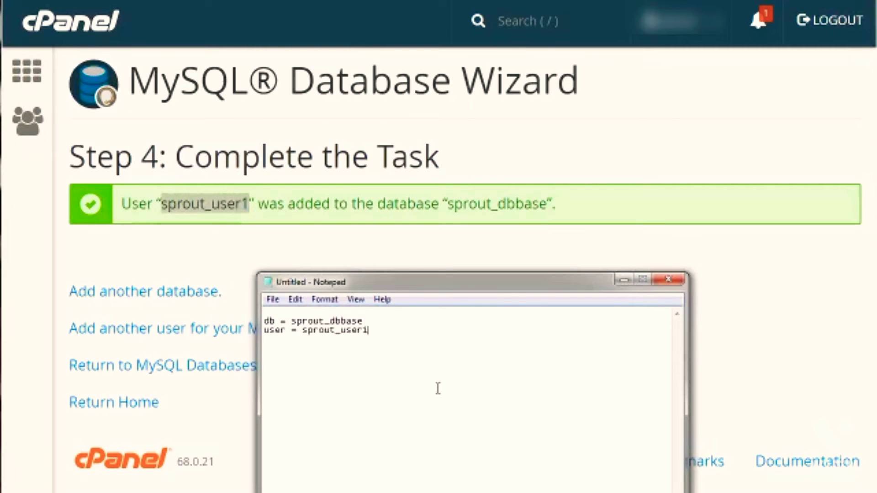
# Step: Return to the MySQL Databases page in cPanel and check the current databases and their privileged users
pyautogui.click(517, 233)
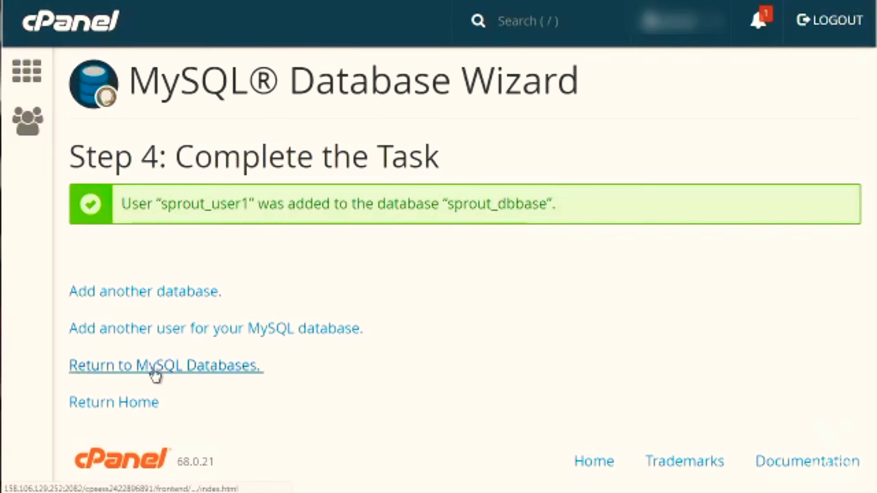
pyautogui.click(246, 372)
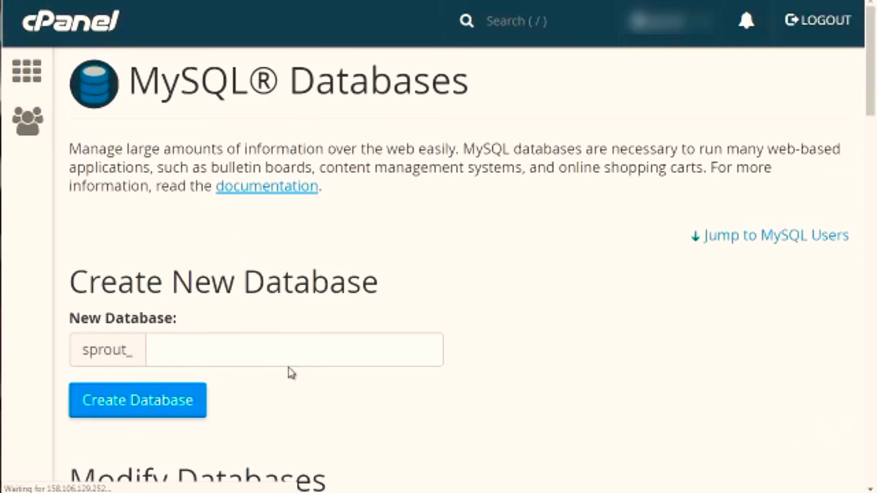
pyautogui.scroll(-8, 766, 245)
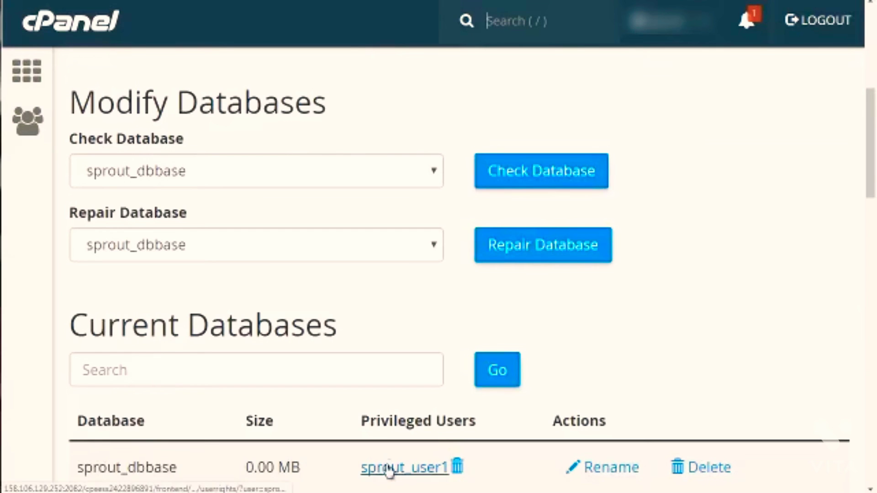
pyautogui.scroll(5, 54, 185)
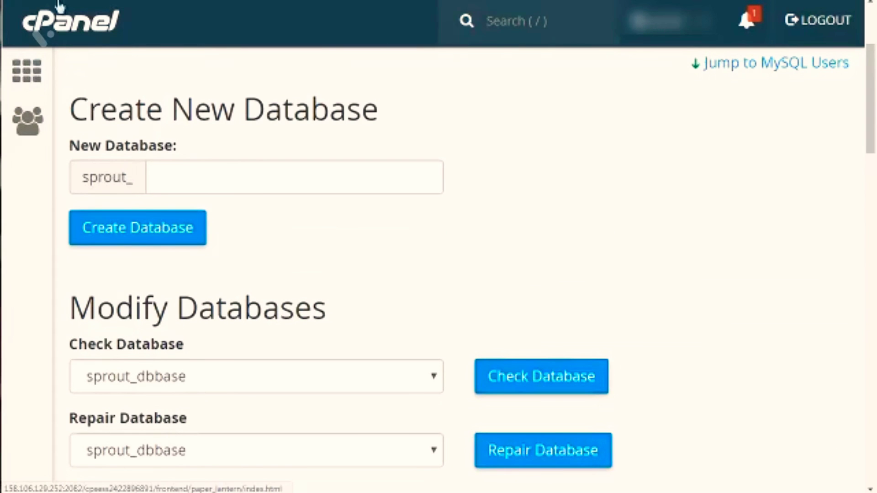
# Step: Go back to the cPanel home page and open phpMyAdmin from the Databases section
pyautogui.click(28, 72)
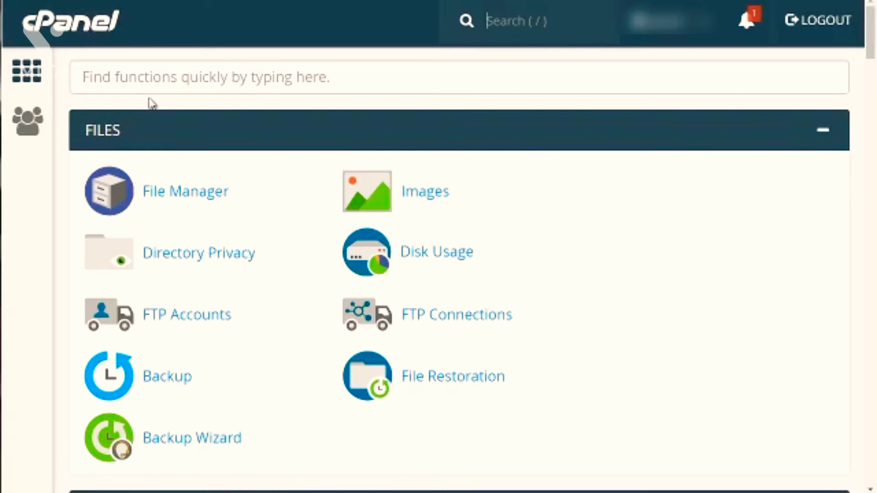
pyautogui.scroll(-5, 57, 194)
pyautogui.scroll(-5, 58, 194)
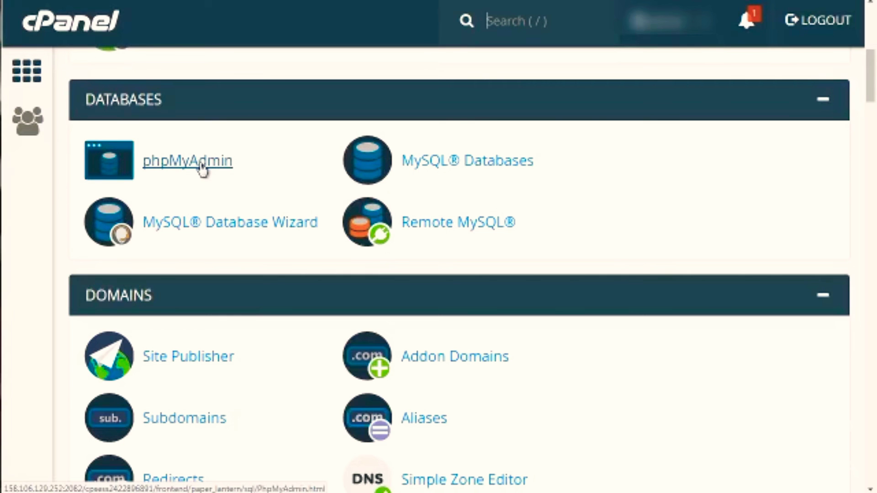
pyautogui.click(202, 167)
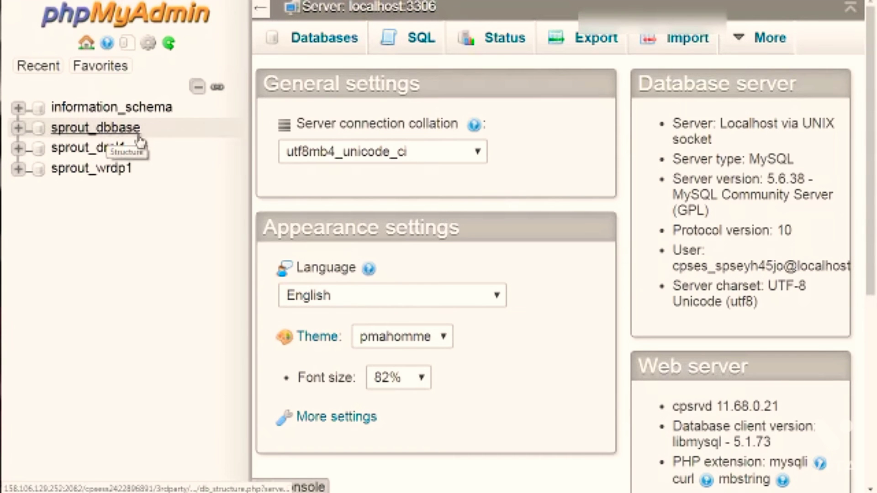
# Step: Expand sprout_dbbase in the database tree, and examine the list of tables in the sprout_wrdp1 database
pyautogui.click(19, 129)
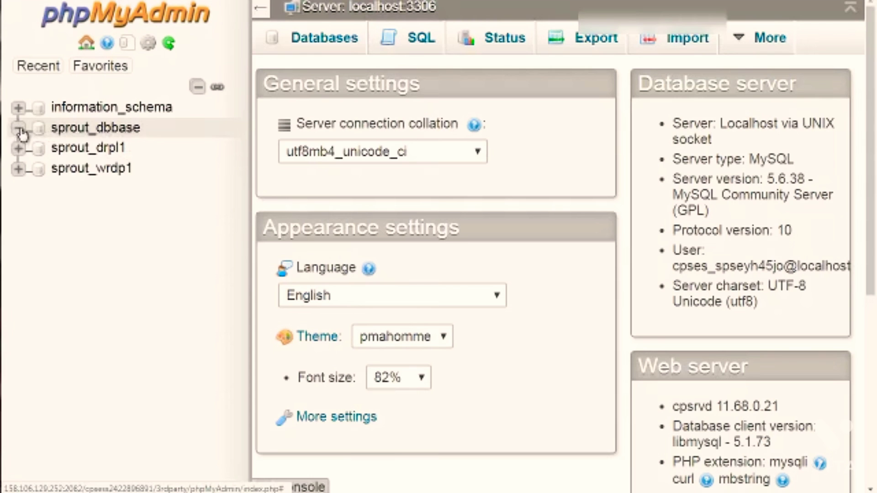
pyautogui.click(77, 137)
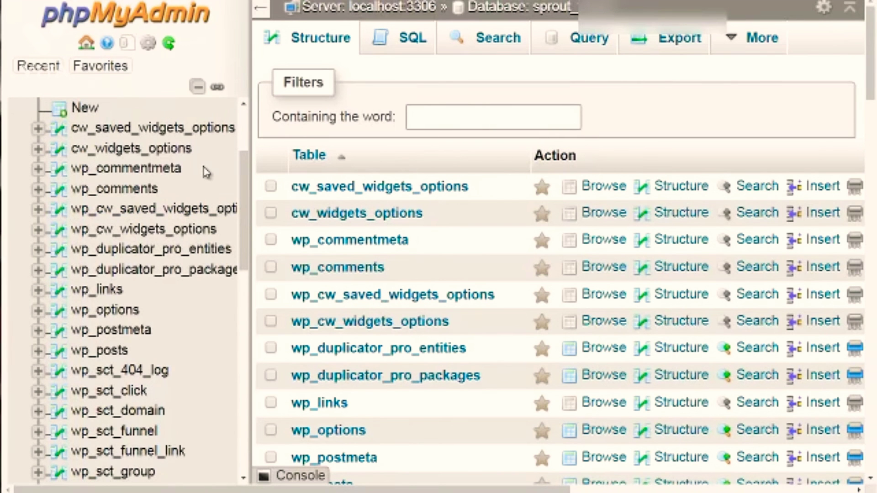
pyautogui.scroll(-1, 171, 171)
pyautogui.scroll(1, 172, 170)
pyautogui.scroll(2, 171, 172)
pyautogui.scroll(-2, 171, 173)
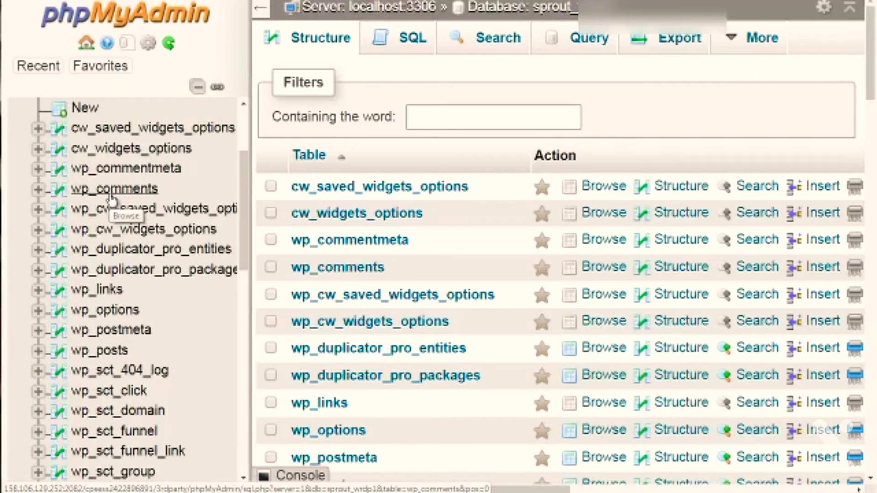
# Step: Browse the wp_comments table of the sprout_wrdp1 database, and look through the remaining tables in its tree
pyautogui.scroll(-3, 112, 197)
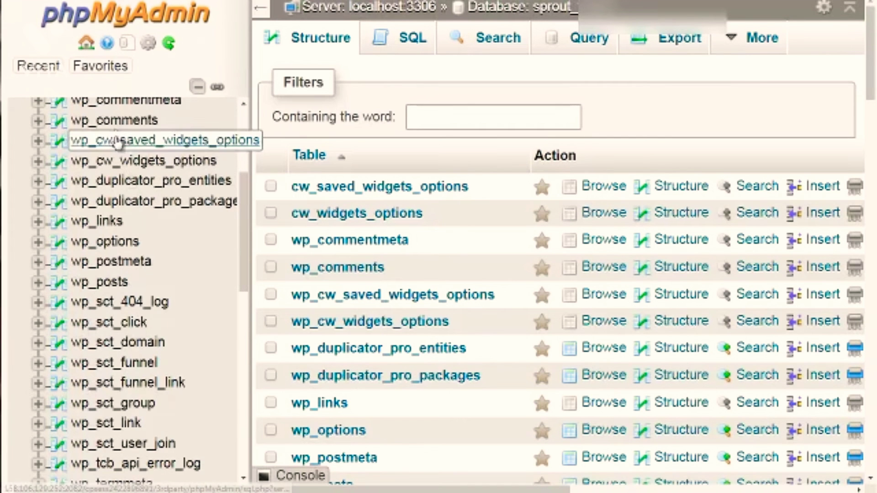
pyautogui.click(118, 122)
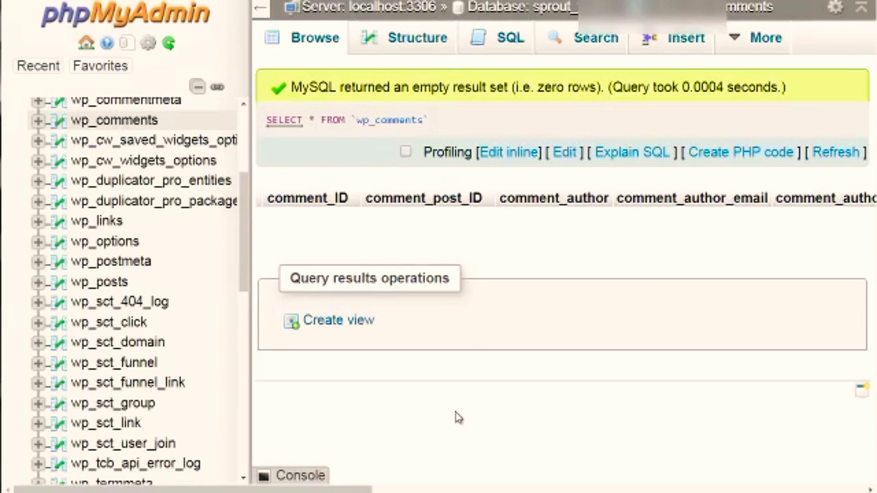
pyautogui.scroll(2, 144, 194)
pyautogui.scroll(-2, 140, 189)
pyautogui.scroll(3, 143, 259)
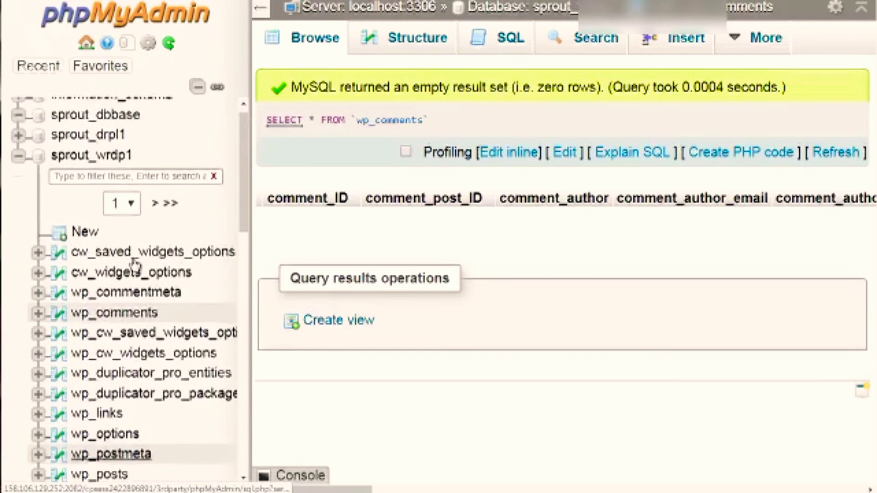
pyautogui.scroll(-15, 134, 263)
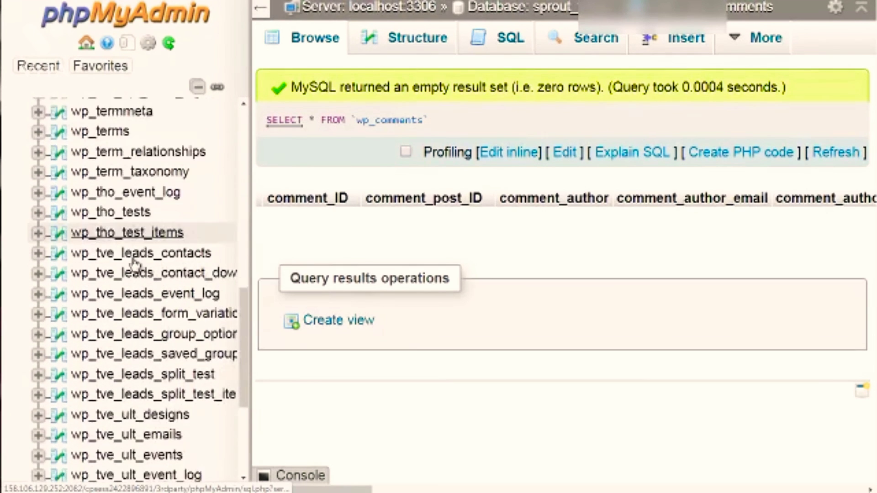
pyautogui.scroll(-3, 134, 263)
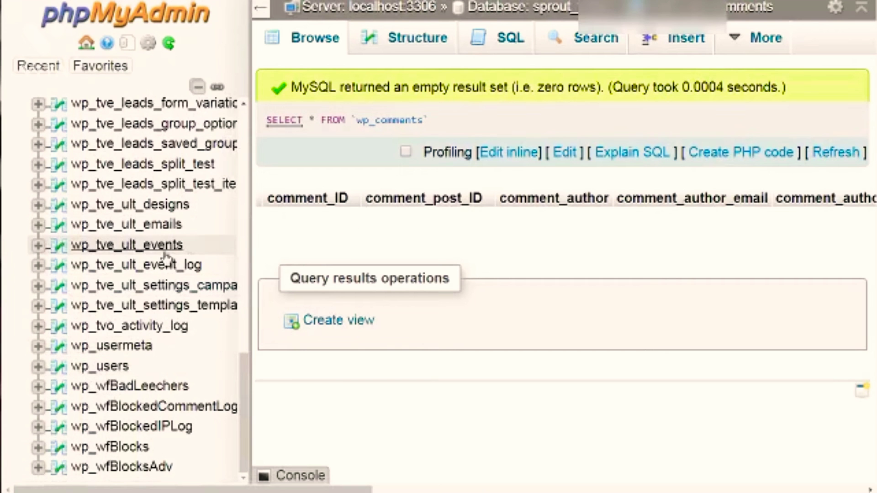
pyautogui.scroll(3, 166, 257)
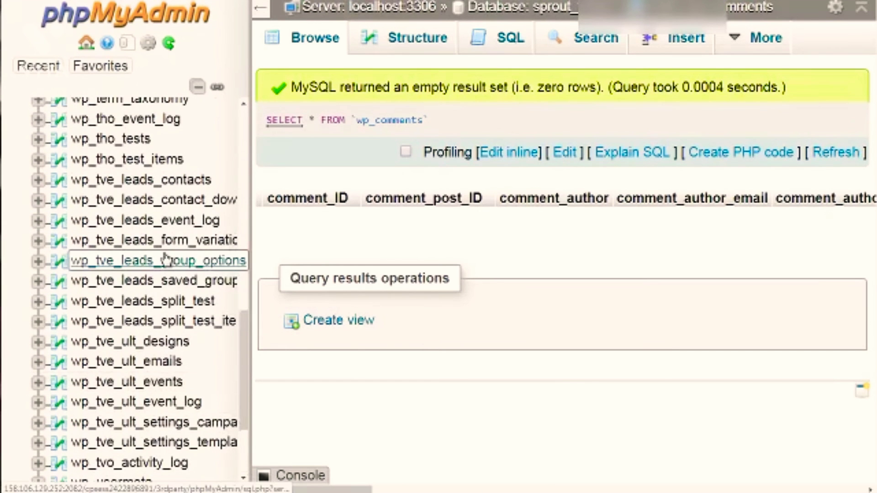
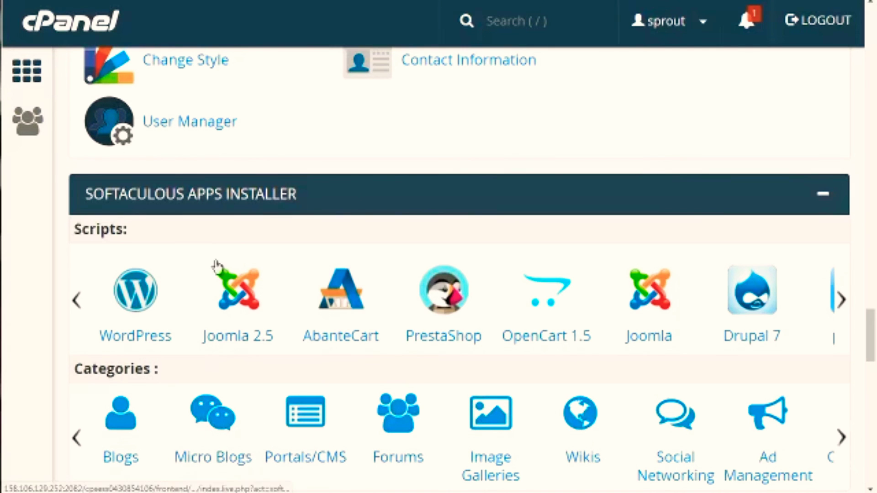
# Step: Open the Blogs category of the Softaculous apps installer and look through its available scripts
pyautogui.click(114, 429)
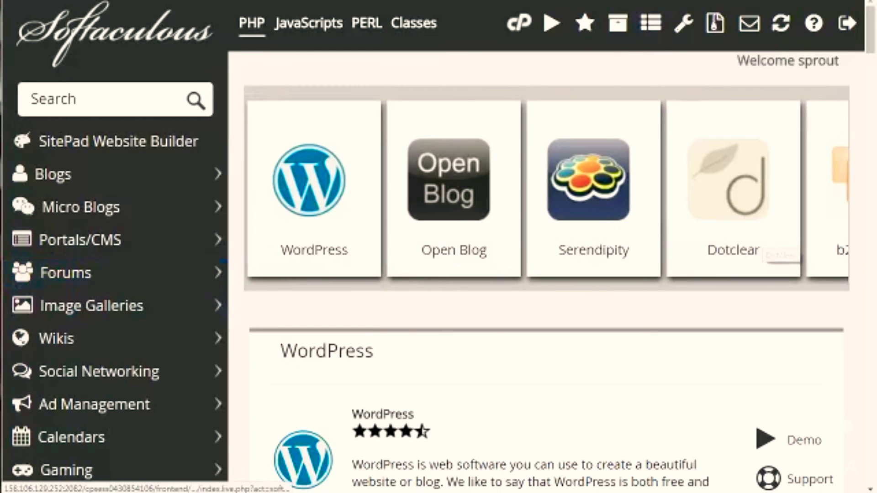
pyautogui.moveTo(873, 33)
pyautogui.mouseDown()
pyautogui.moveTo(872, 309)
pyautogui.moveTo(871, 34)
pyautogui.mouseUp()
pyautogui.click(98, 121)
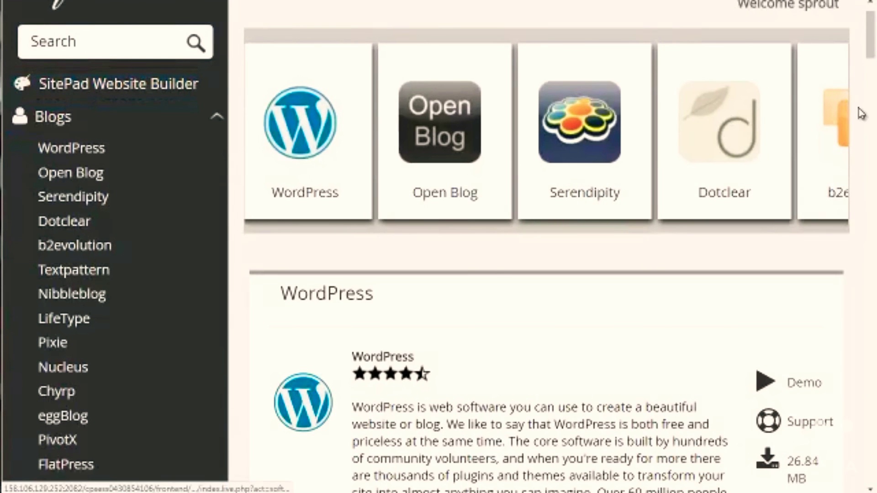
pyautogui.moveTo(871, 30); pyautogui.dragTo(873, 64)
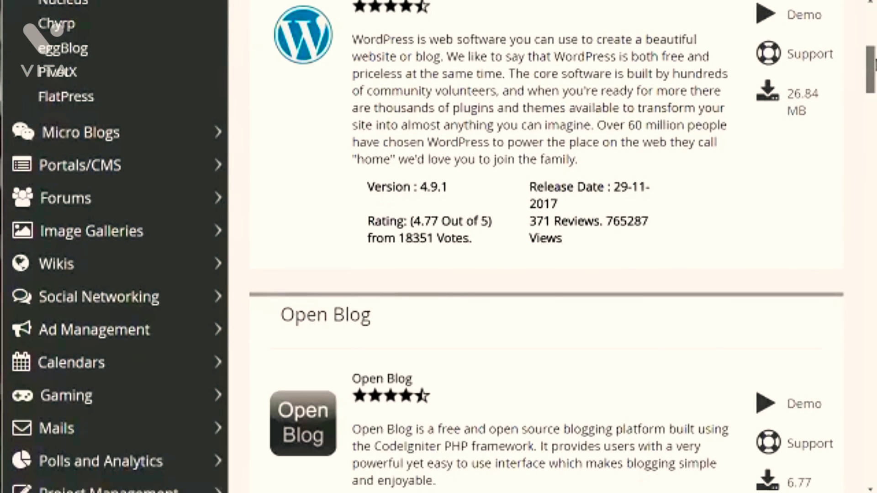
# Step: Browse the Portals/CMS and Forums script categories and examine the applications offered in each
pyautogui.click(159, 170)
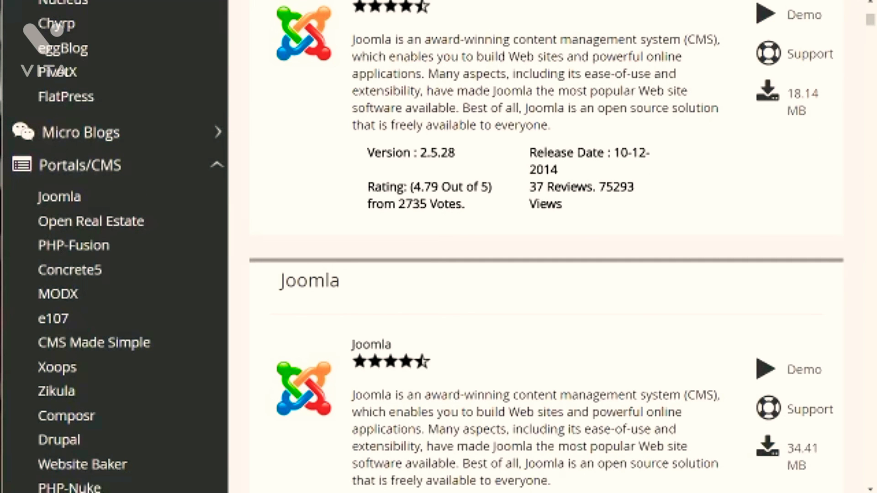
pyautogui.moveTo(871, 23); pyautogui.dragTo(872, 52)
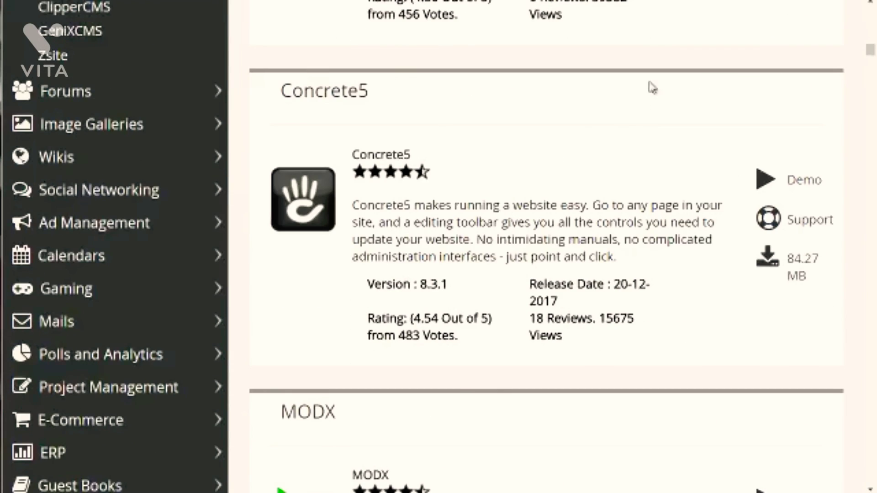
pyautogui.click(189, 98)
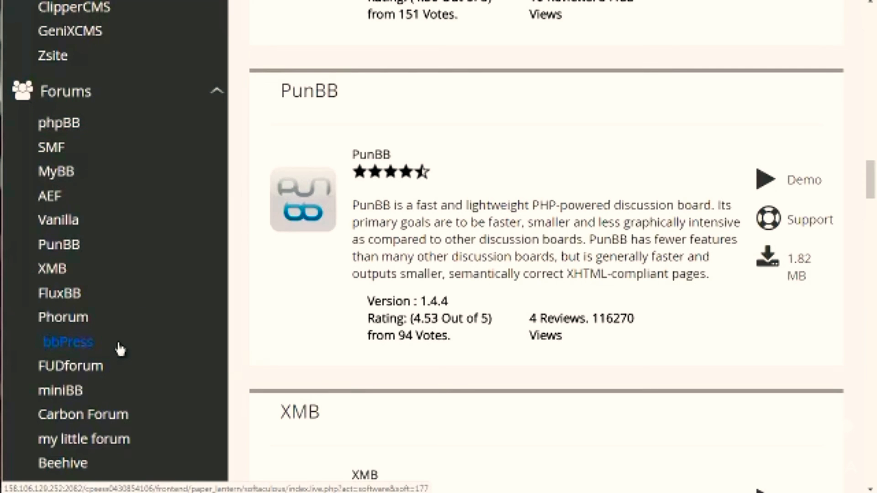
pyautogui.moveTo(872, 180); pyautogui.dragTo(874, 218)
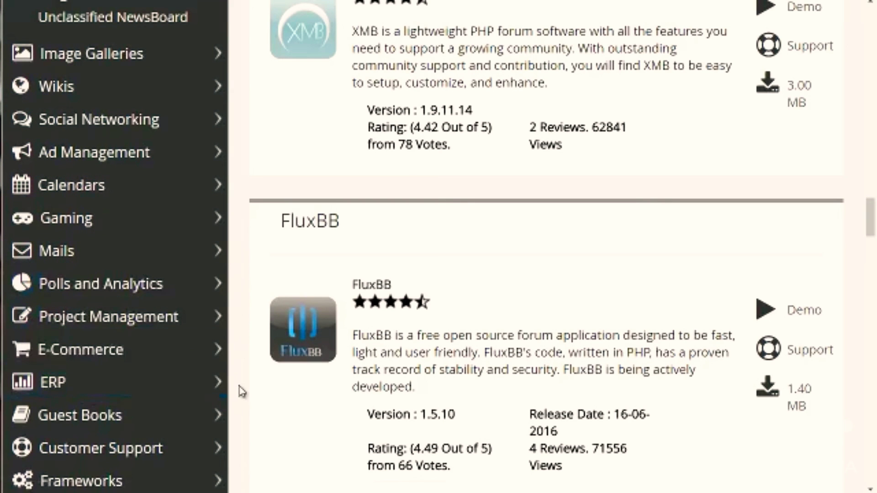
pyautogui.moveTo(871, 228); pyautogui.dragTo(871, 25)
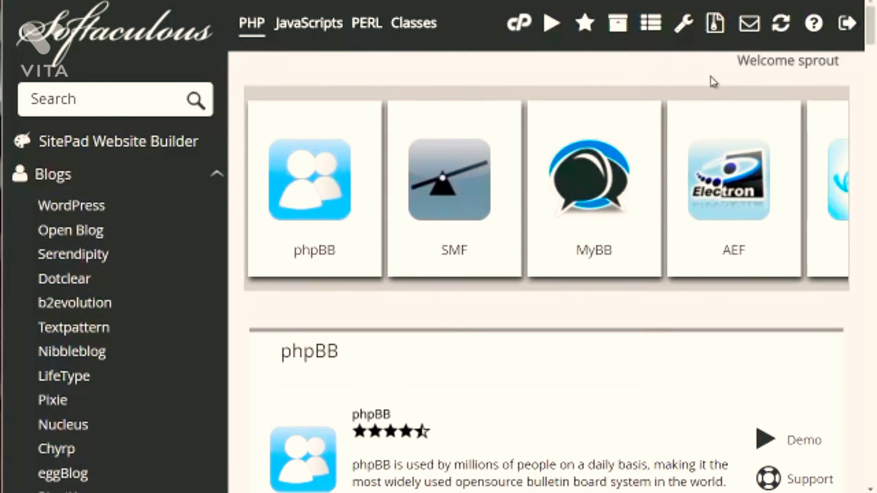
# Step: Open WordPress from the Blogs scripts and bring up the Software Setup section of its installation form
pyautogui.moveTo(871, 27); pyautogui.dragTo(871, 31)
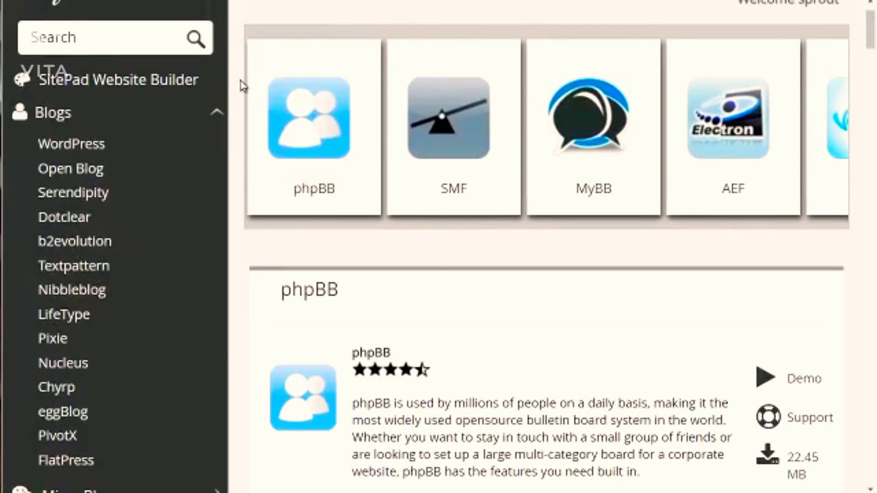
pyautogui.click(146, 142)
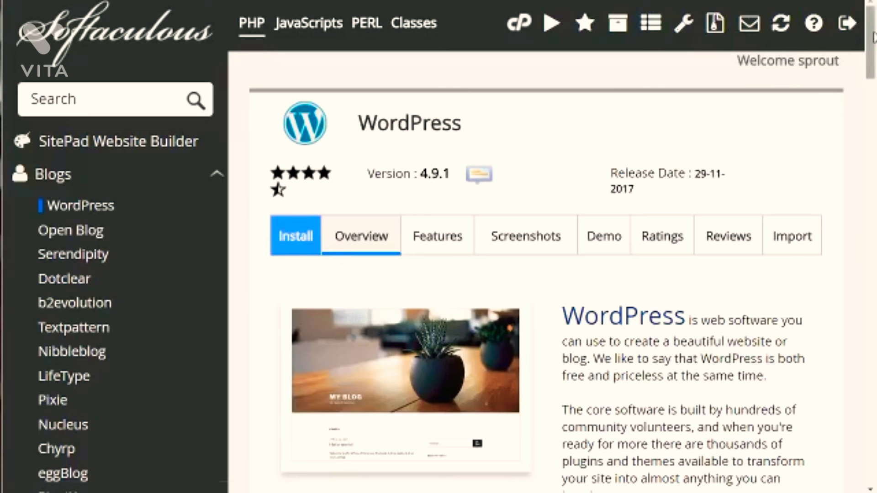
pyautogui.moveTo(873, 37); pyautogui.dragTo(873, 98)
pyautogui.click(582, 324)
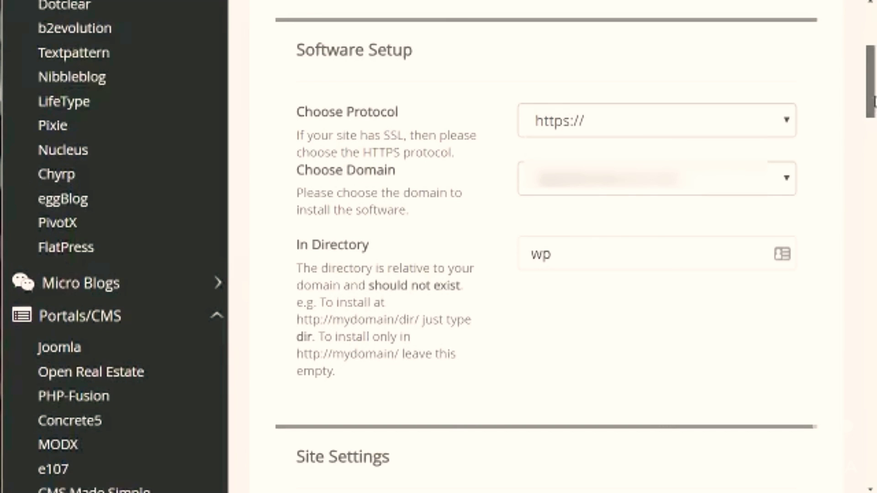
pyautogui.click(553, 127)
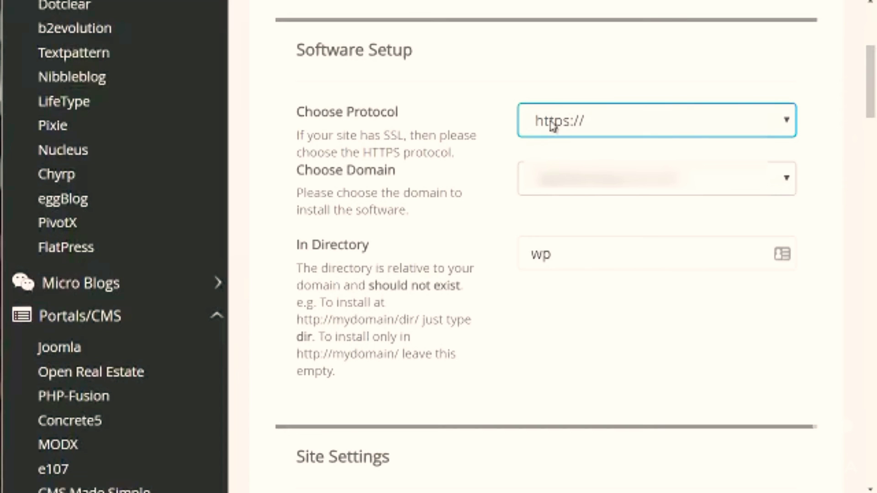
pyautogui.click(598, 120)
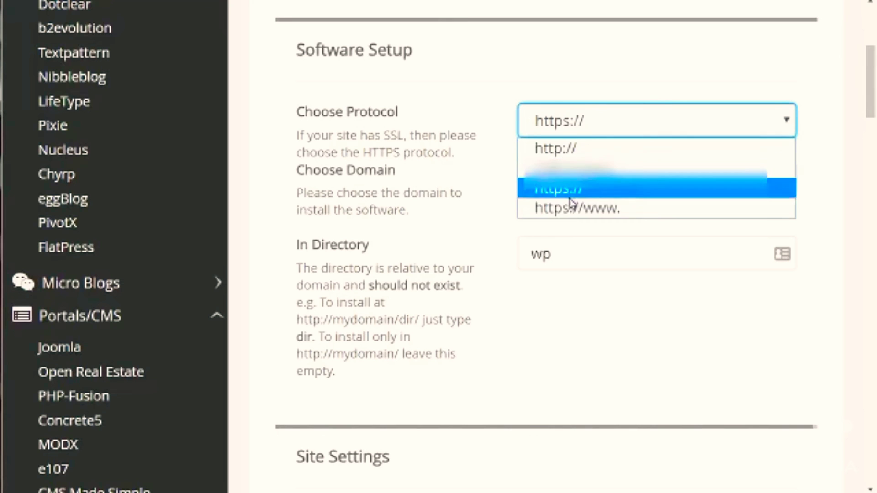
pyautogui.click(499, 217)
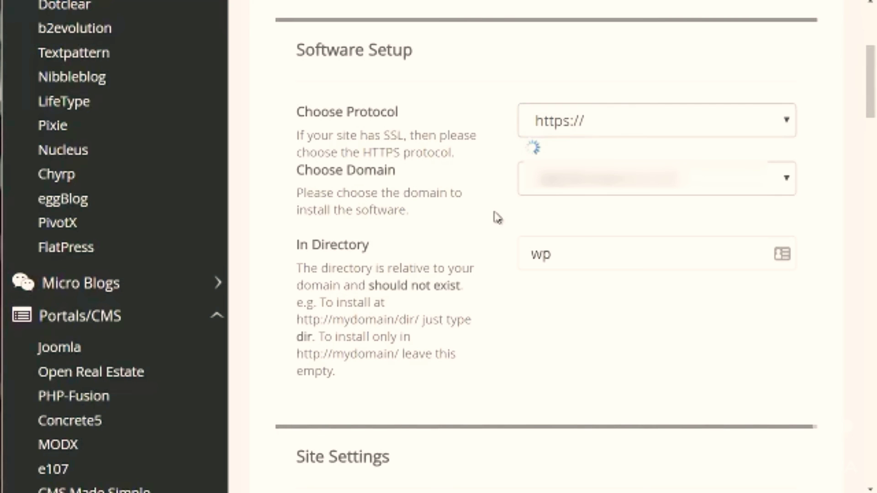
pyautogui.click(546, 193)
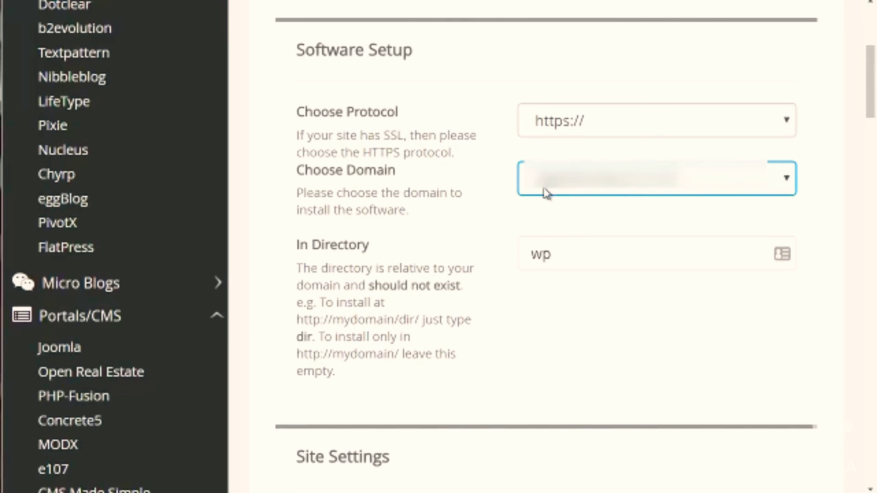
# Step: Clear the installation directory, and enter wp as the directory again
pyautogui.click(558, 254)
pyautogui.moveTo(562, 255); pyautogui.dragTo(522, 252)
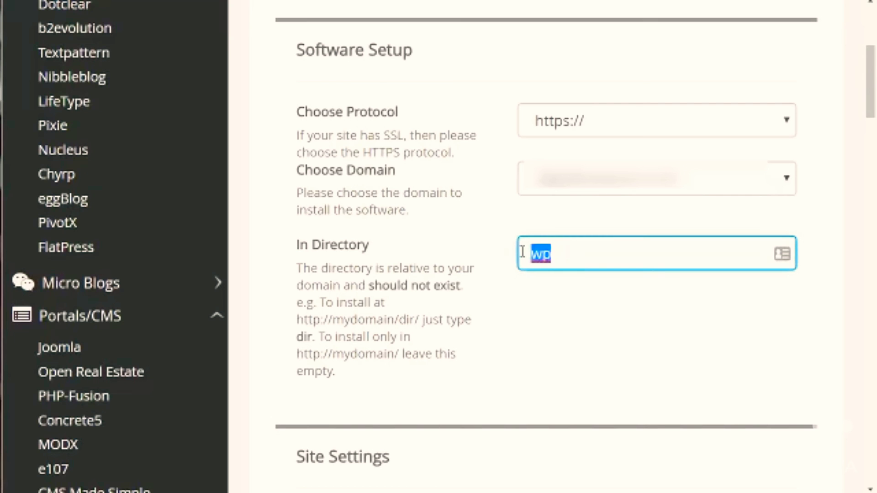
pyautogui.press('BackSpace')
pyautogui.click(530, 331)
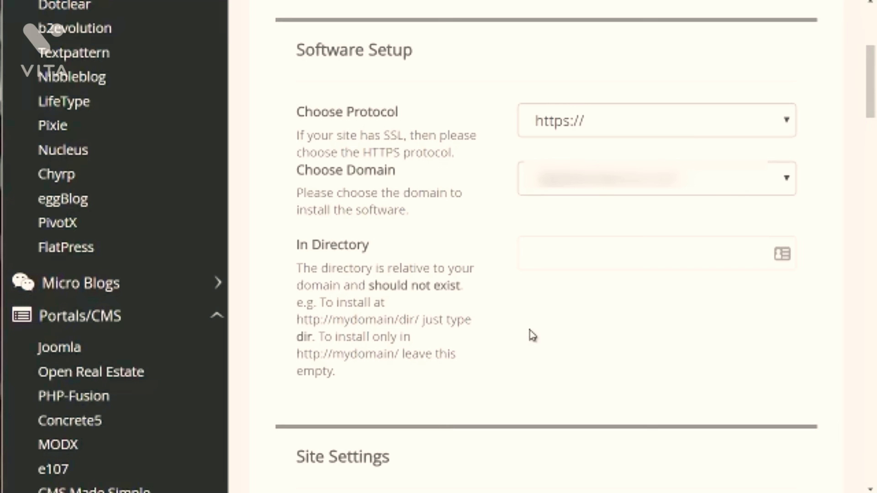
pyautogui.click(558, 250)
pyautogui.click(538, 303)
pyautogui.click(543, 263)
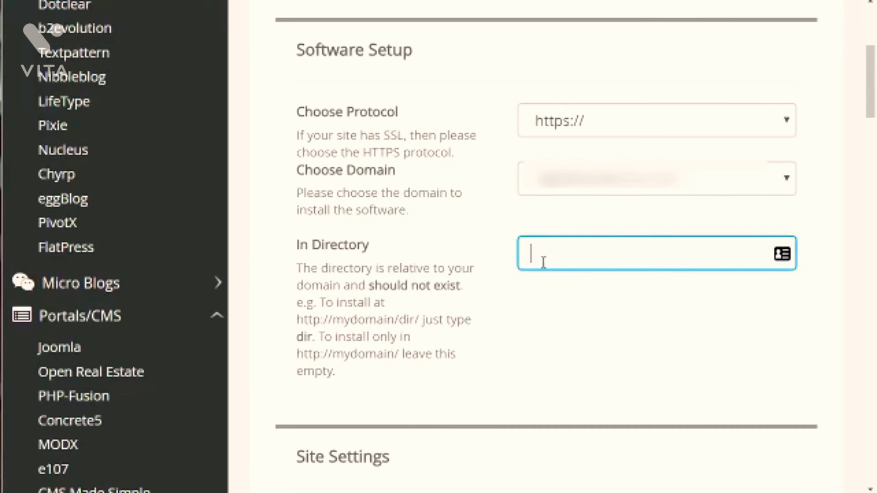
pyautogui.write('wp')
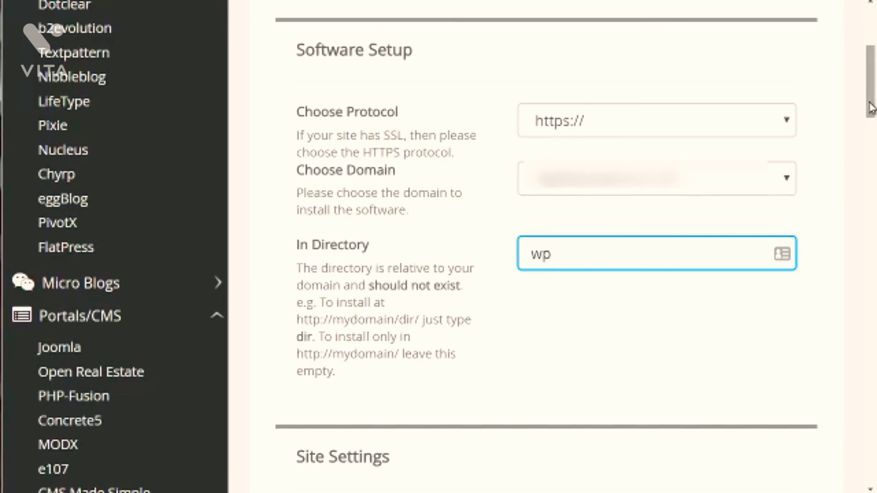
# Step: Set the WordPress admin username to llklkjsdfdj, and go through the admin password and email fields
pyautogui.scroll(-10, 840, 151)
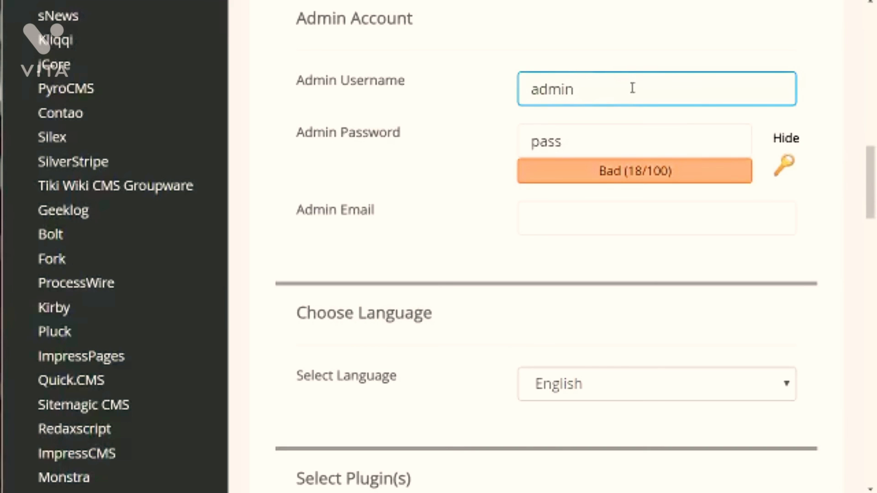
pyautogui.click(598, 136)
pyautogui.click(589, 100)
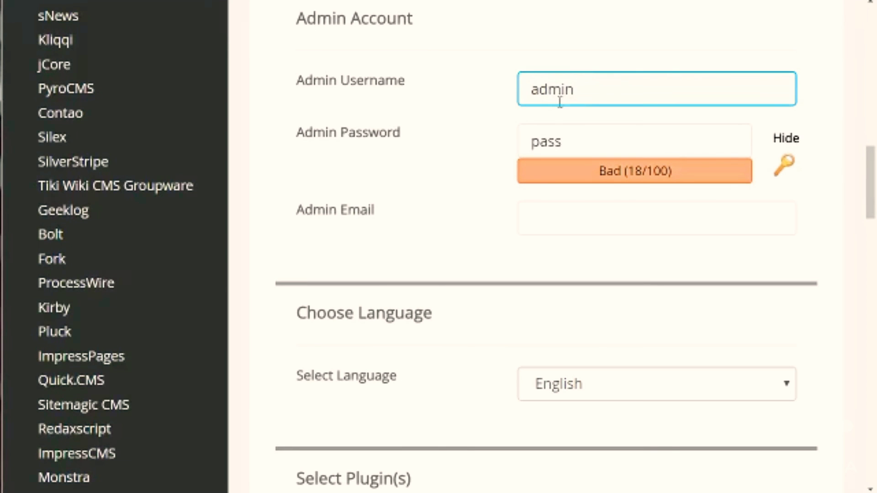
pyautogui.click(511, 103)
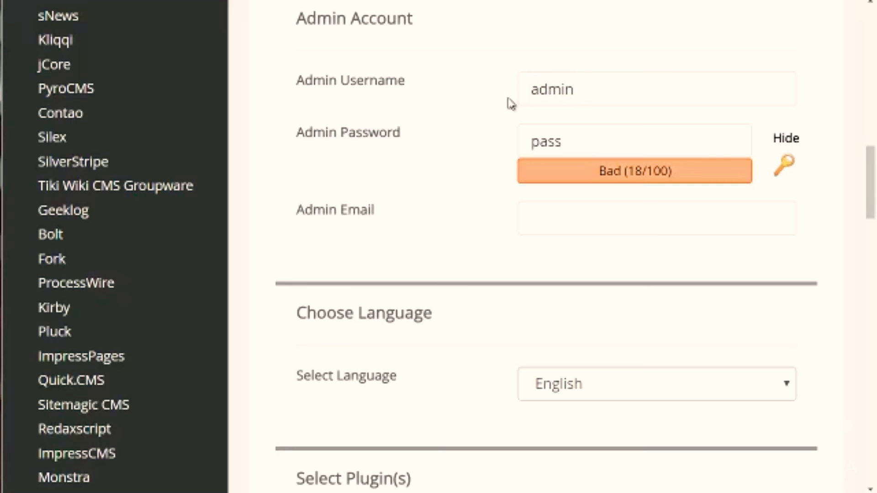
pyautogui.click(613, 85)
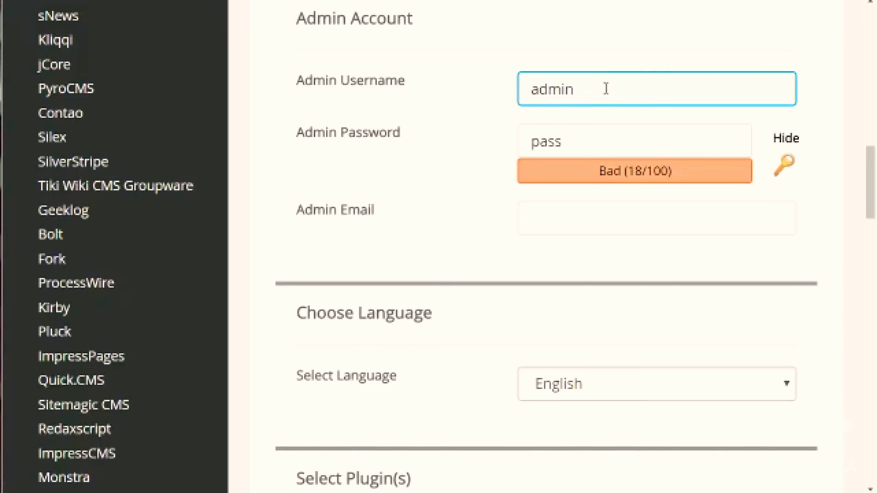
pyautogui.moveTo(593, 90); pyautogui.dragTo(512, 91)
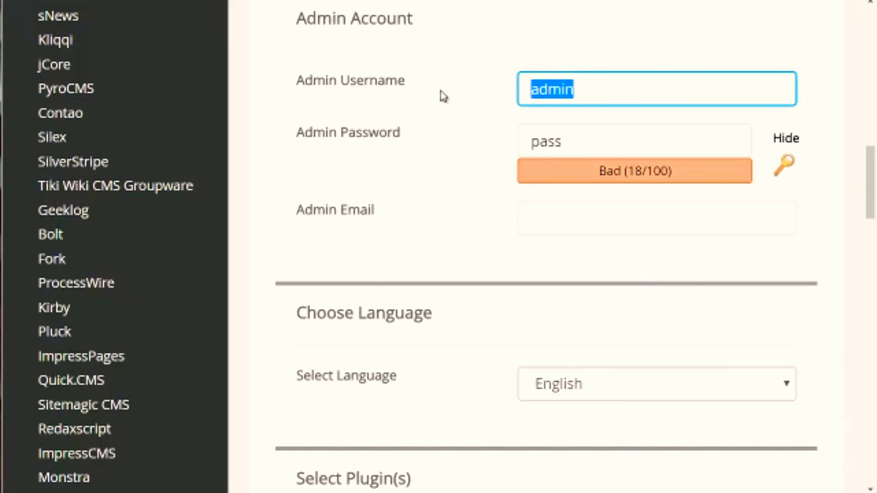
pyautogui.write('llklkjsdfdj')
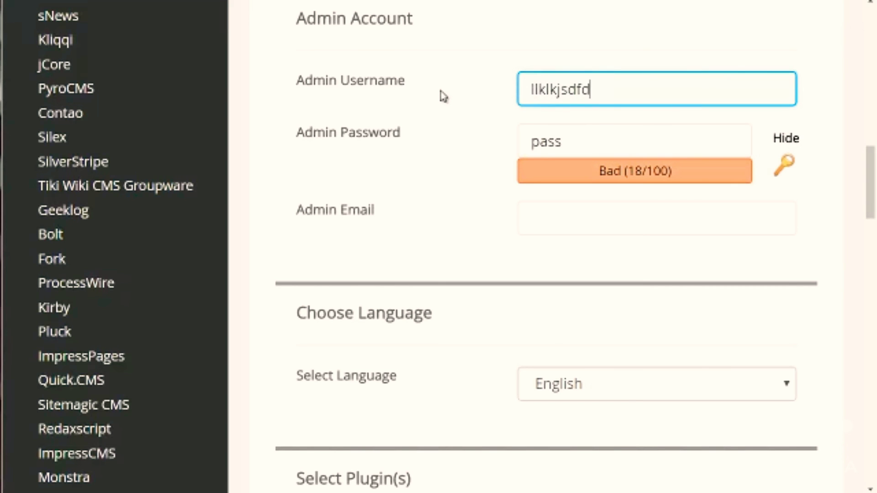
pyautogui.hotkey('ctrl', 'a')
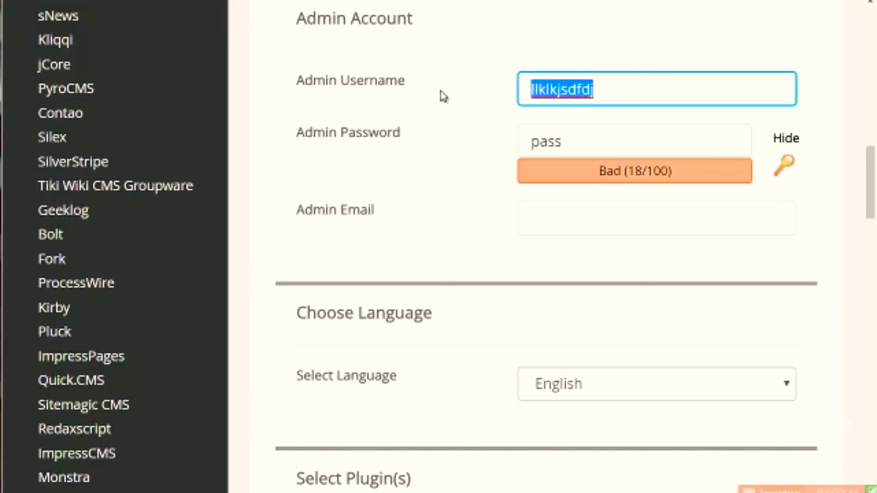
pyautogui.press('Tab')
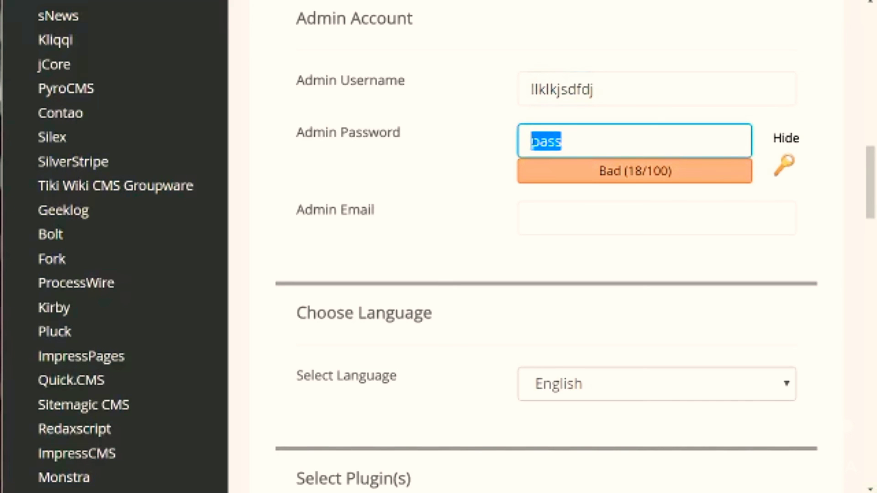
pyautogui.click(535, 226)
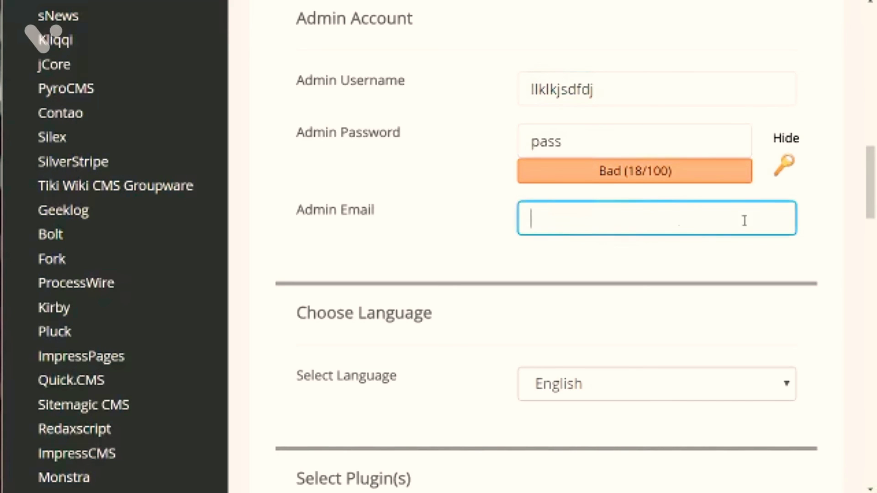
# Step: Select the Write theme for the WordPress installation, and check the field for emailing the installation details
pyautogui.moveTo(863, 204); pyautogui.dragTo(872, 249)
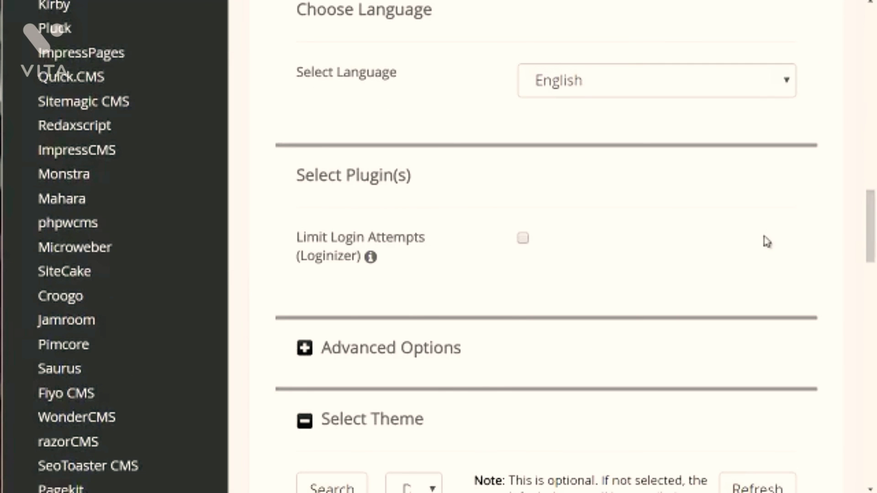
pyautogui.moveTo(863, 257); pyautogui.dragTo(873, 307)
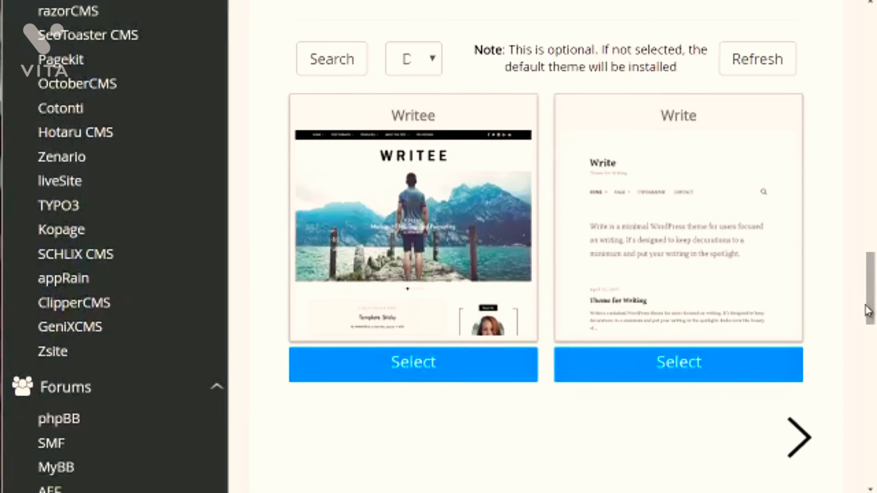
pyautogui.click(773, 276)
pyautogui.moveTo(870, 290); pyautogui.dragTo(872, 319)
pyautogui.click(650, 314)
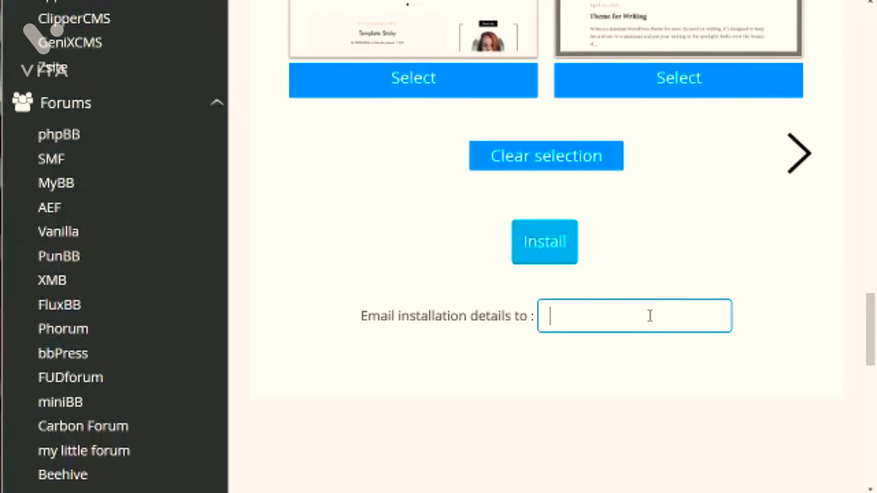
pyautogui.click(526, 421)
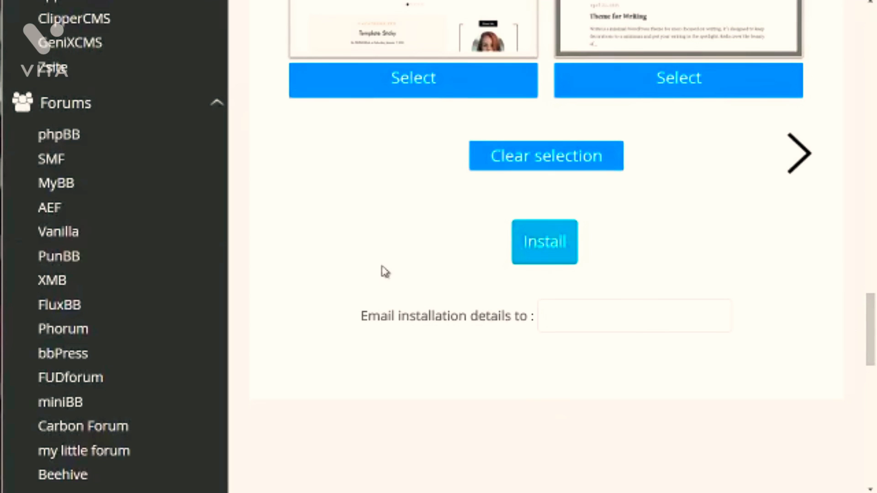
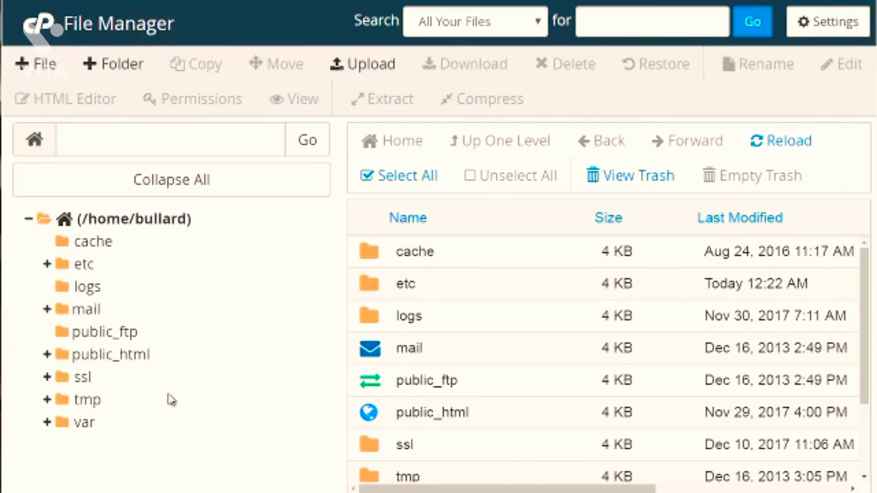
# Step: Create a folder named newfolder inside the public_html directory
pyautogui.click(128, 361)
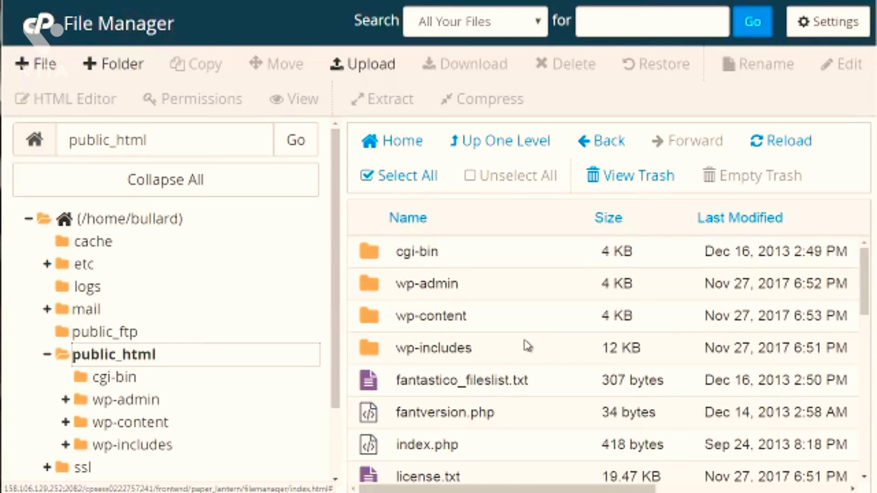
pyautogui.moveTo(863, 288)
pyautogui.mouseDown()
pyautogui.moveTo(865, 318)
pyautogui.moveTo(865, 298)
pyautogui.mouseUp()
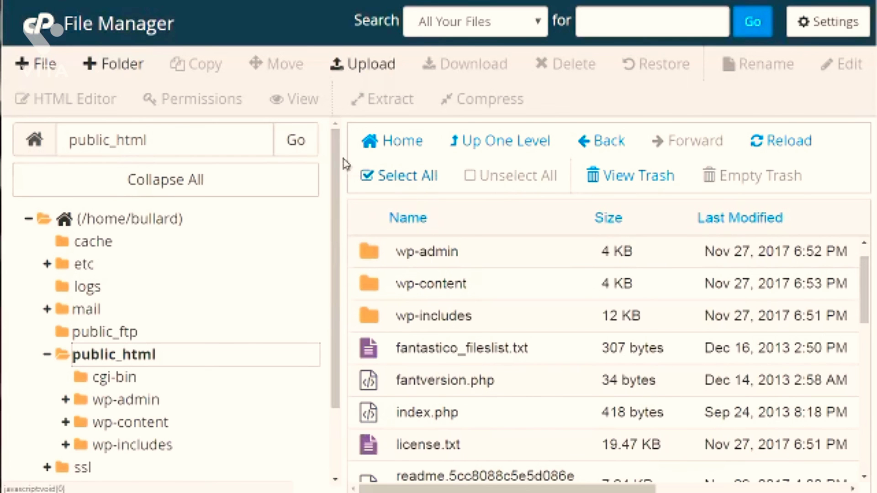
pyautogui.click(104, 64)
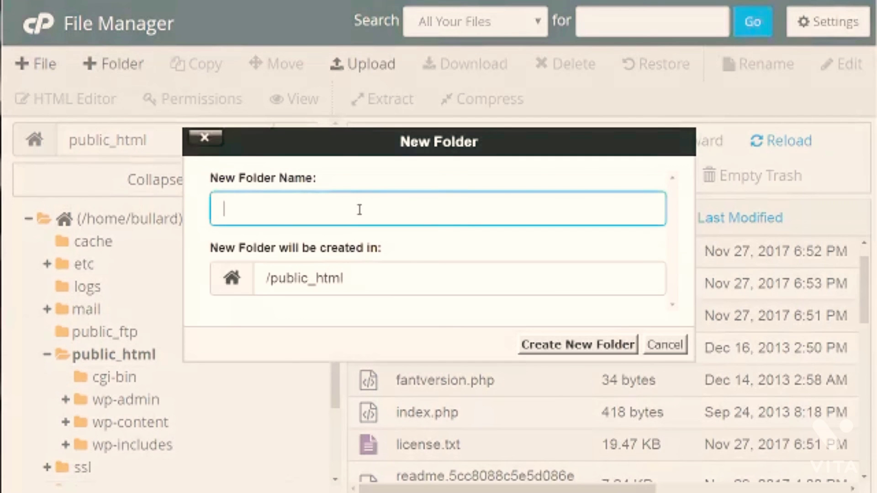
pyautogui.write('newfolder')
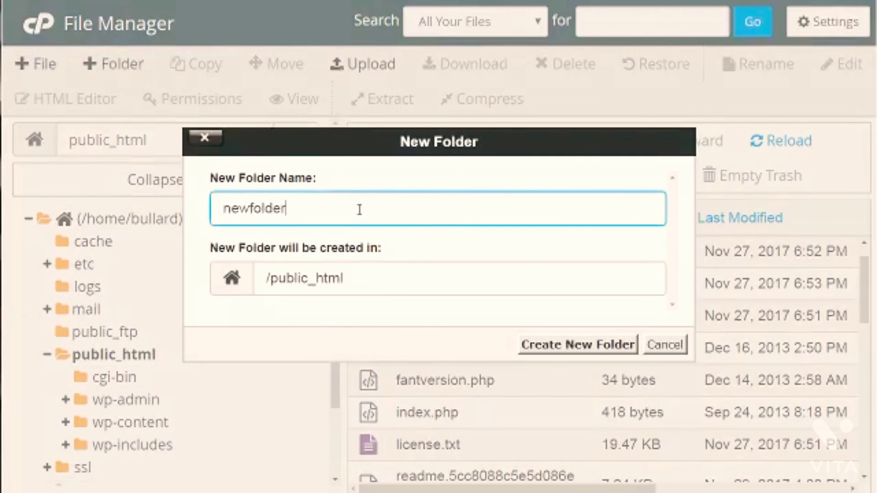
pyautogui.click(592, 350)
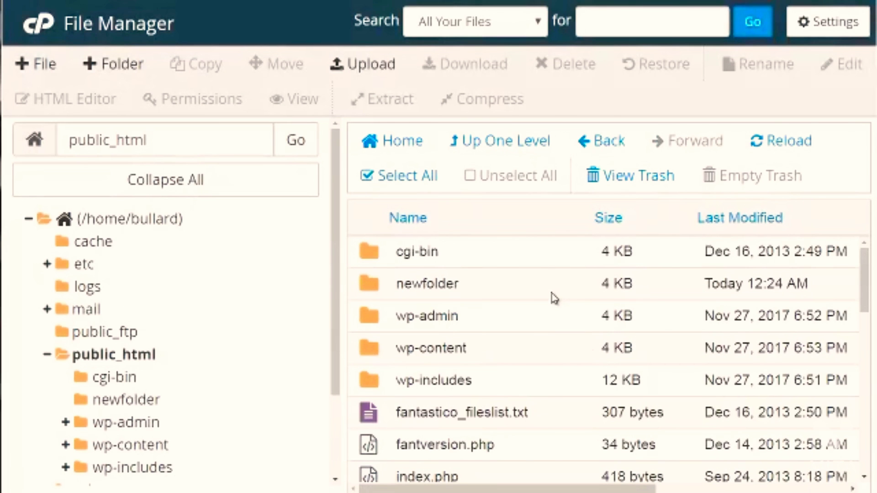
# Step: Upload the check.png image into newfolder, and return to that folder's file listing
pyautogui.click(551, 293)
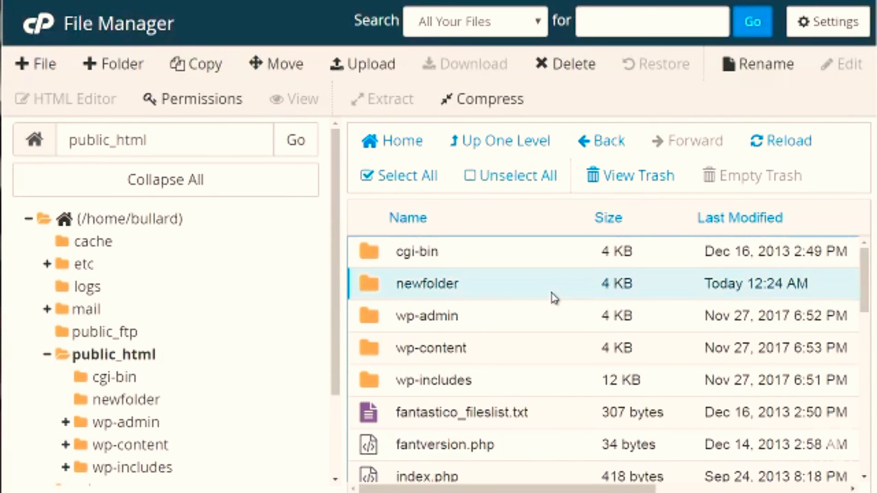
pyautogui.click(551, 293)
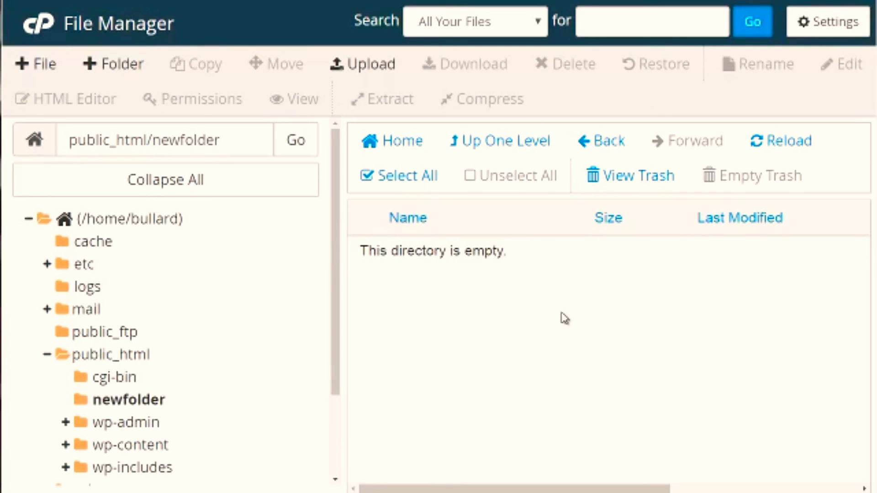
pyautogui.click(356, 69)
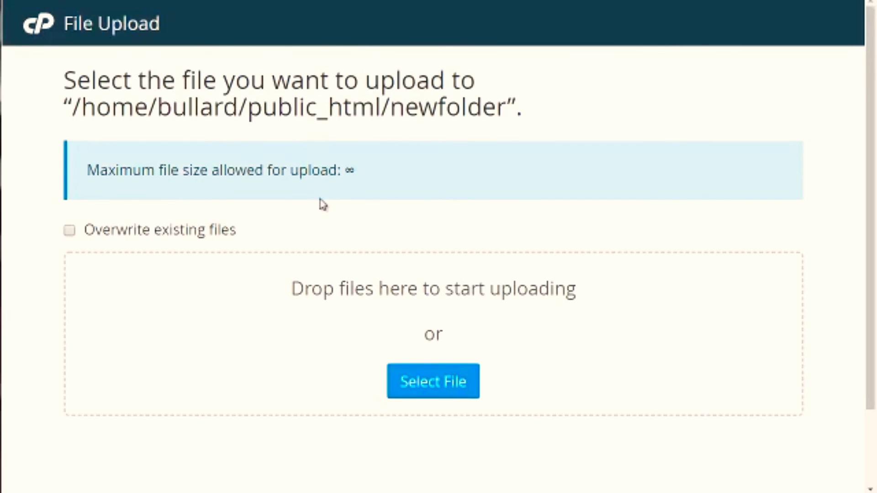
pyautogui.click(433, 394)
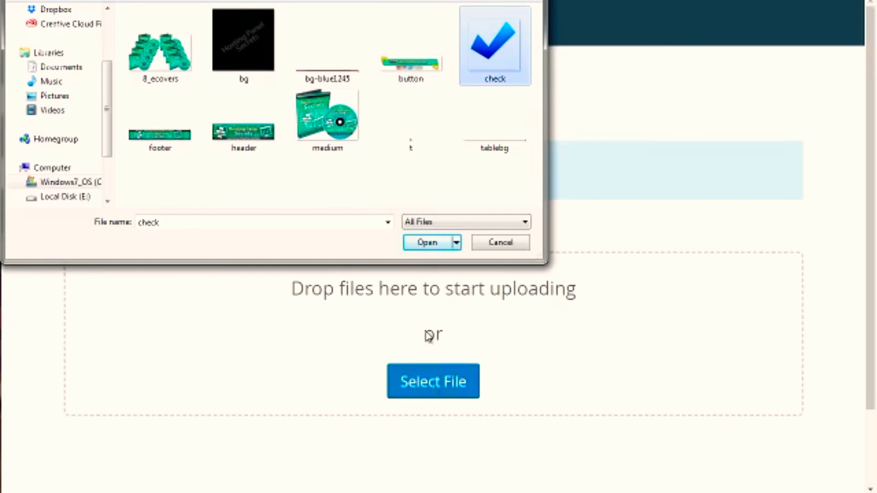
pyautogui.click(427, 243)
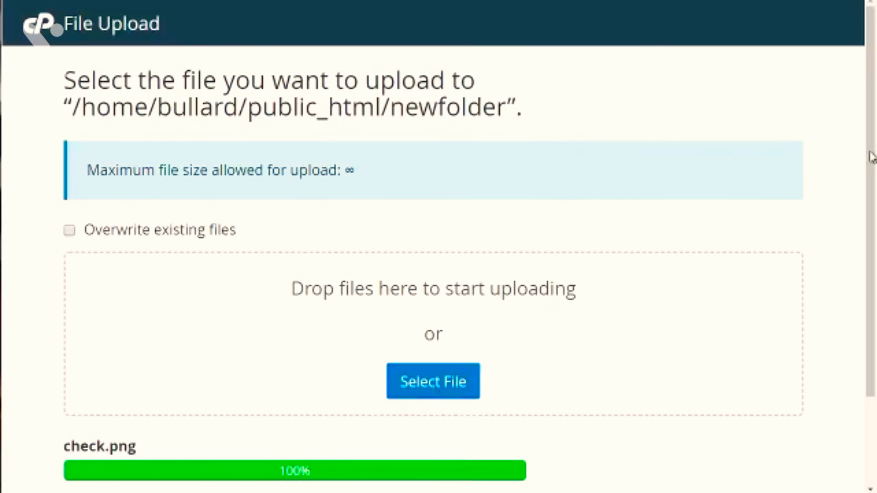
pyautogui.moveTo(871, 141); pyautogui.dragTo(873, 256)
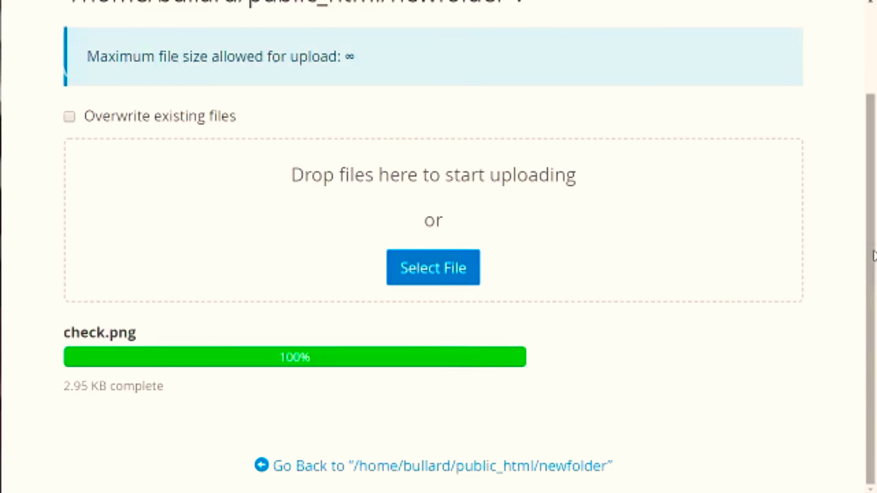
pyautogui.click(353, 469)
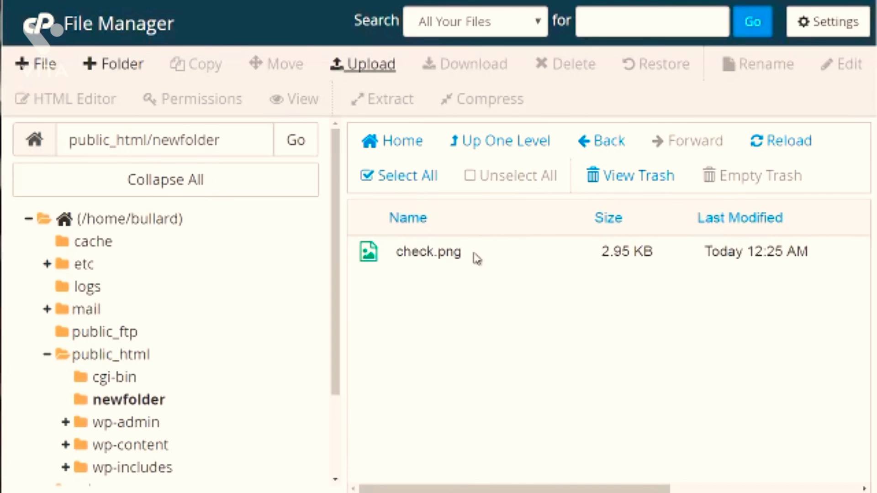
# Step: Download check.png from newfolder, and compress it as a Zip Archive named check.png.zip in the same folder
pyautogui.click(442, 256)
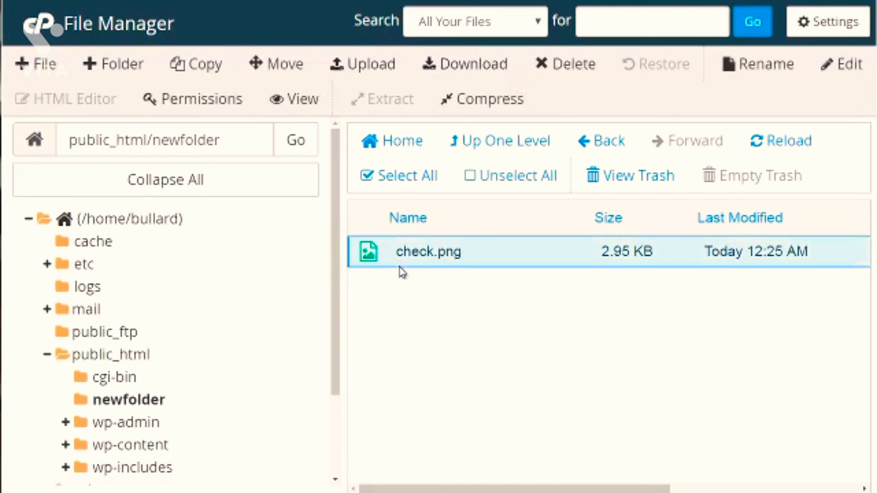
pyautogui.click(467, 68)
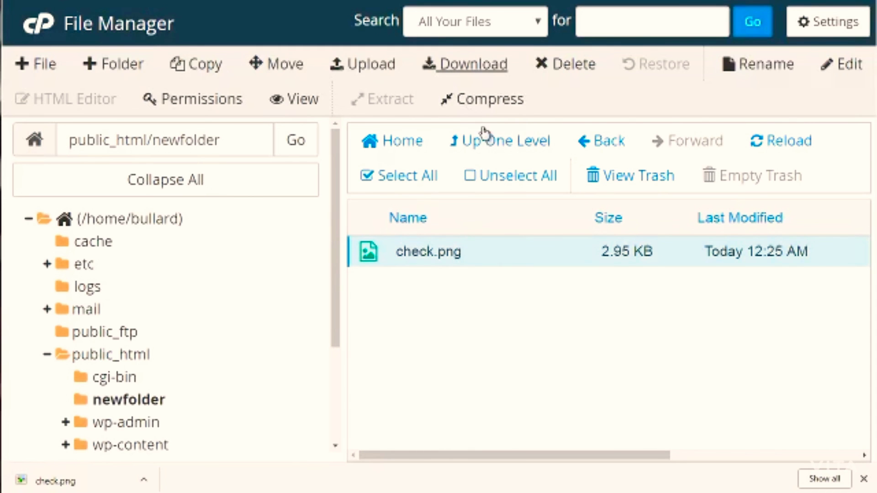
pyautogui.click(485, 104)
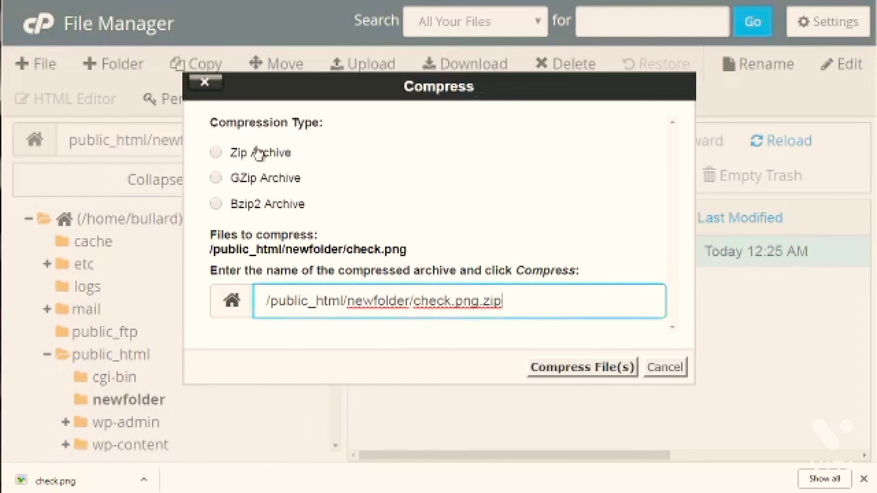
pyautogui.click(259, 154)
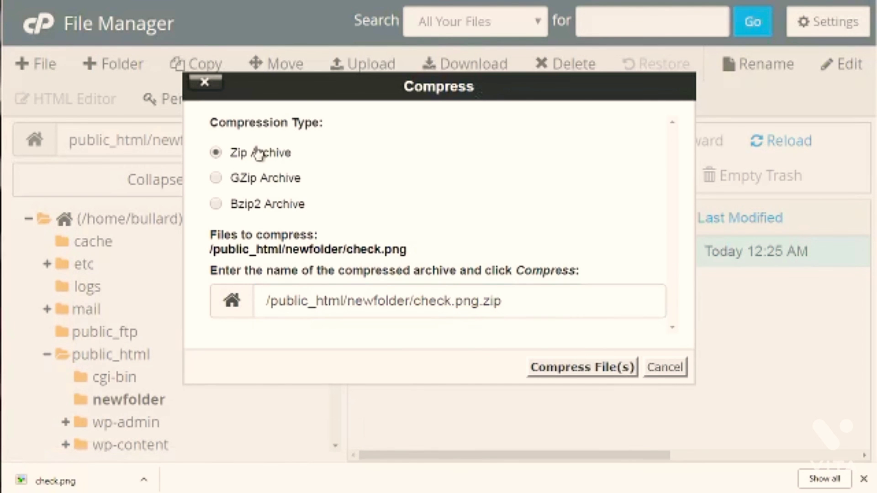
pyautogui.click(578, 367)
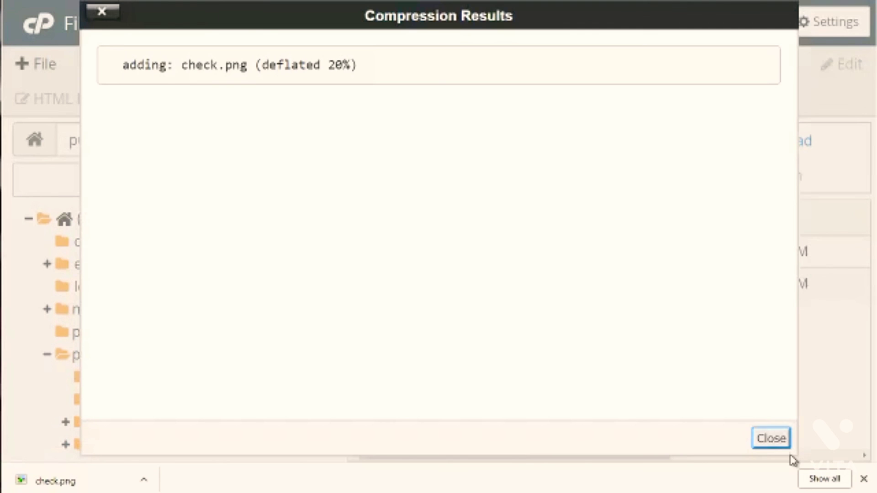
pyautogui.click(779, 439)
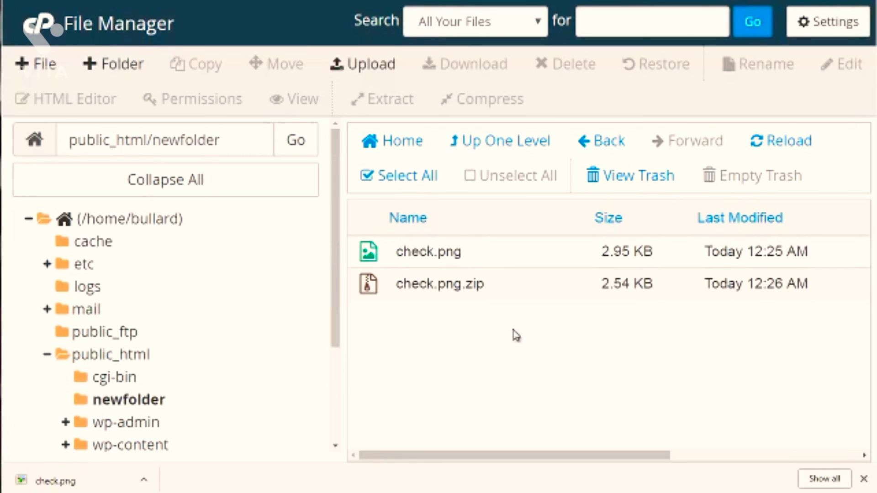
# Step: Download check.png.zip, and move it to the trash without permanently deleting it
pyautogui.click(488, 288)
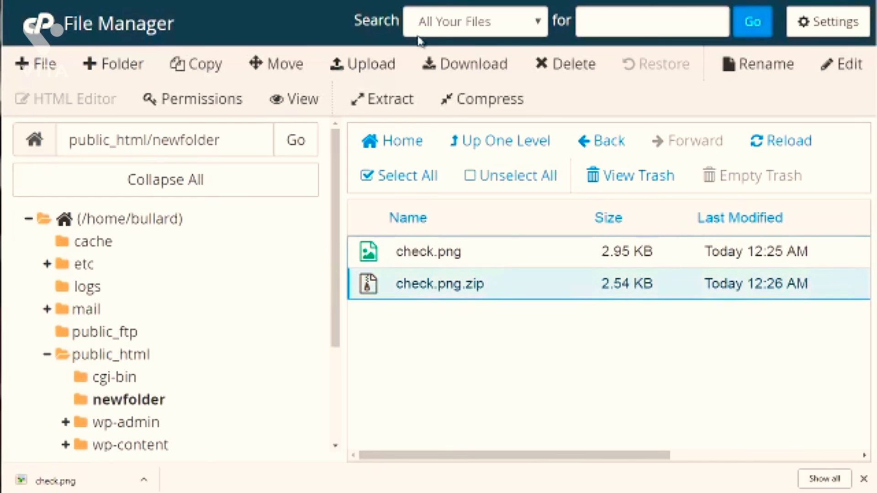
pyautogui.click(449, 64)
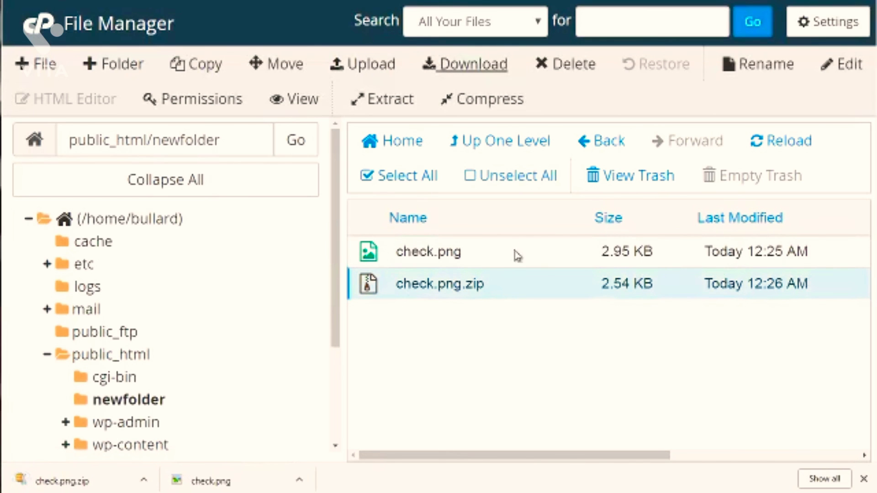
pyautogui.click(574, 67)
pyautogui.click(476, 242)
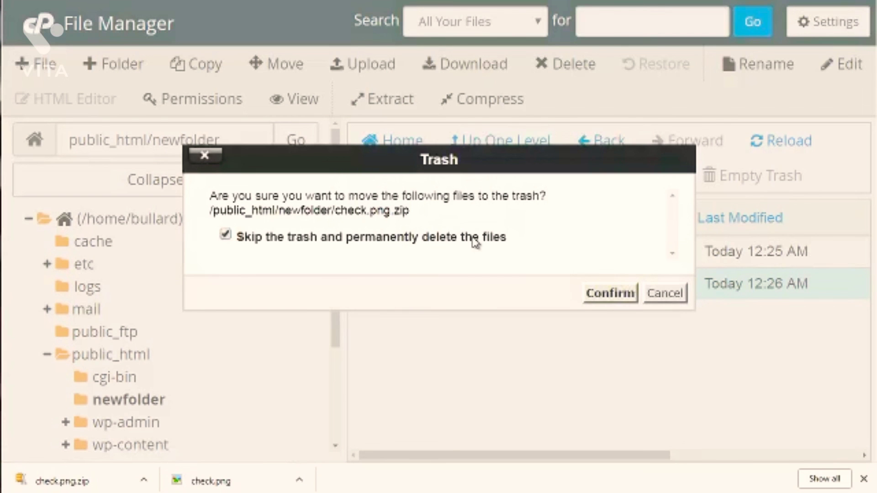
pyautogui.click(502, 242)
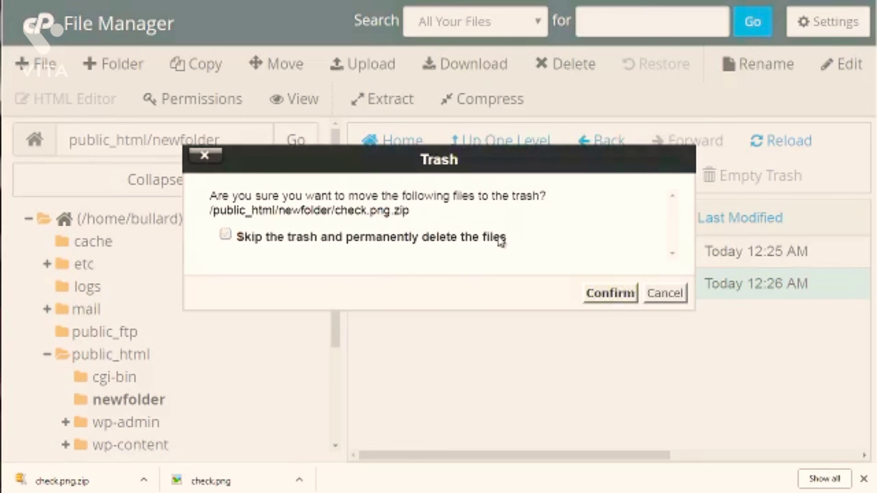
pyautogui.click(613, 297)
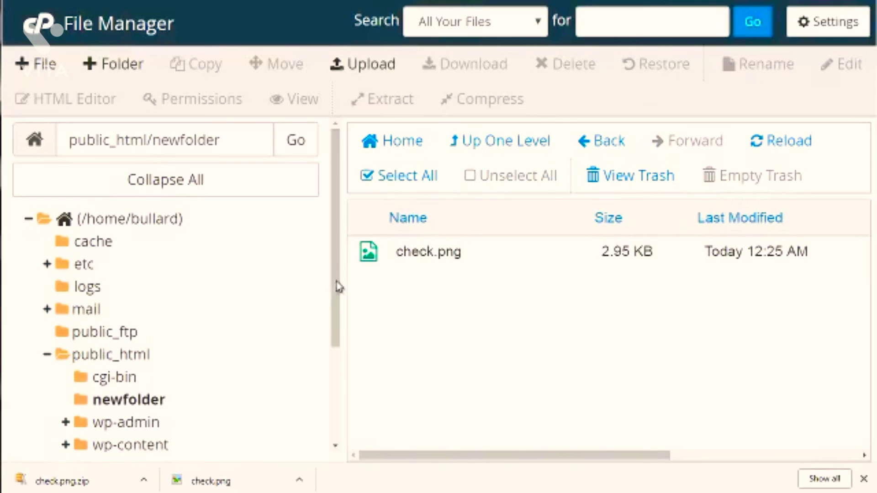
# Step: Look at the rename and edit dialogs for check.png, cancelling each one without changing the file
pyautogui.moveTo(337, 285); pyautogui.dragTo(337, 338)
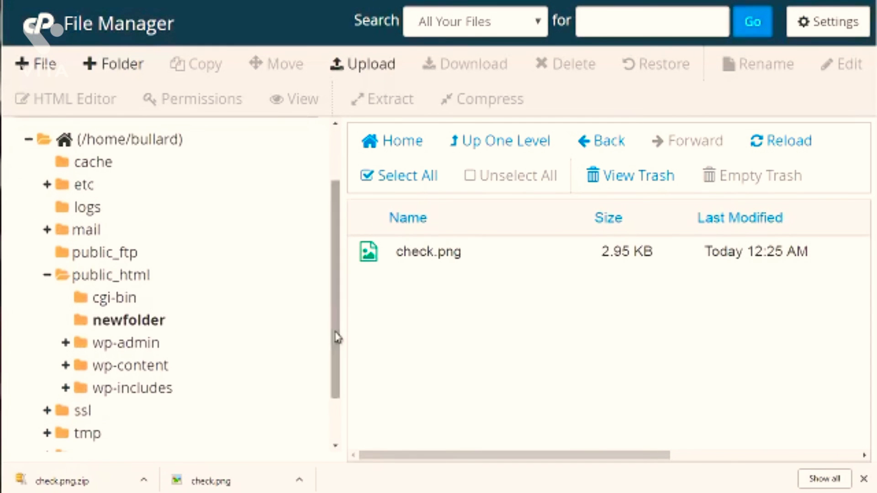
pyautogui.click(514, 255)
pyautogui.click(776, 64)
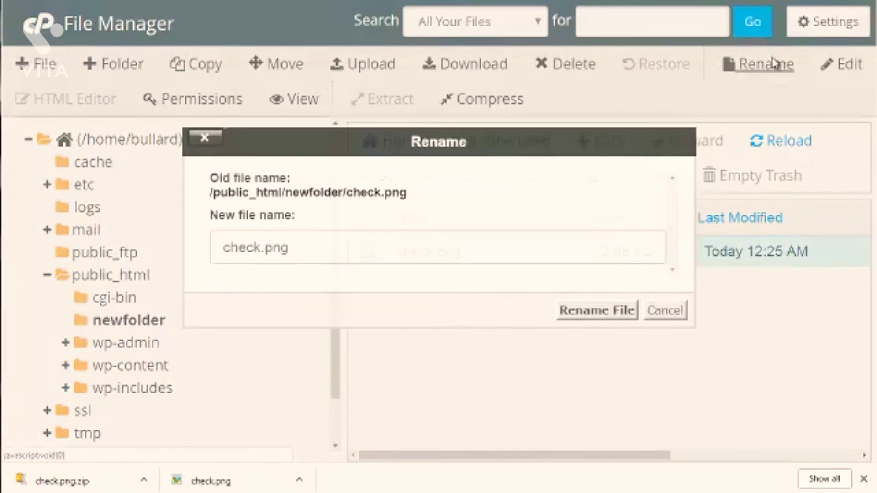
pyautogui.click(660, 315)
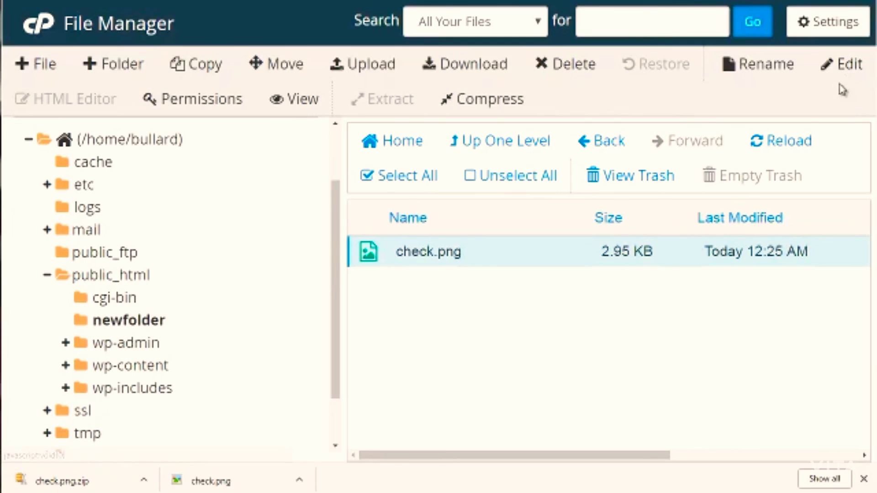
pyautogui.click(845, 66)
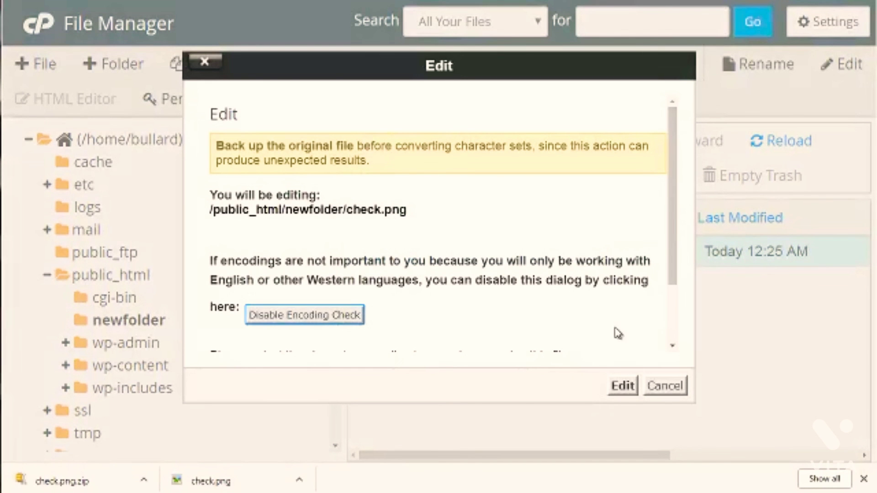
pyautogui.click(663, 388)
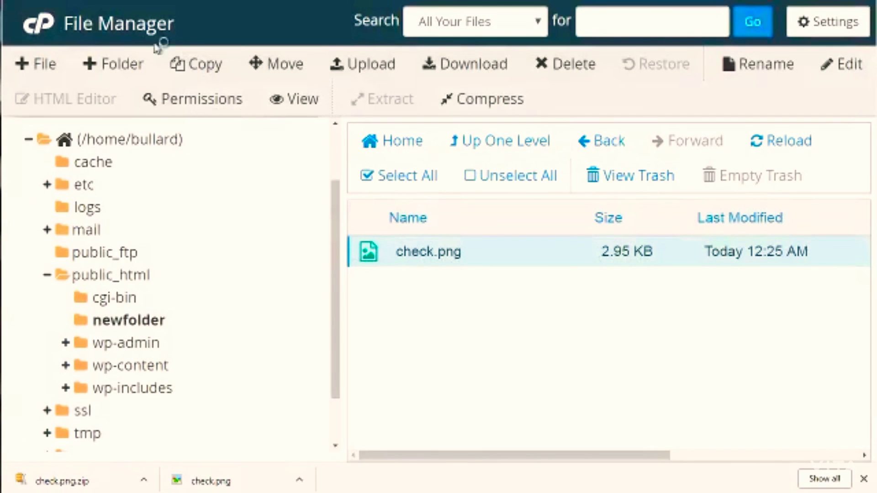
# Step: Create a new file named file.txt in /public_html/newfolder
pyautogui.click(42, 65)
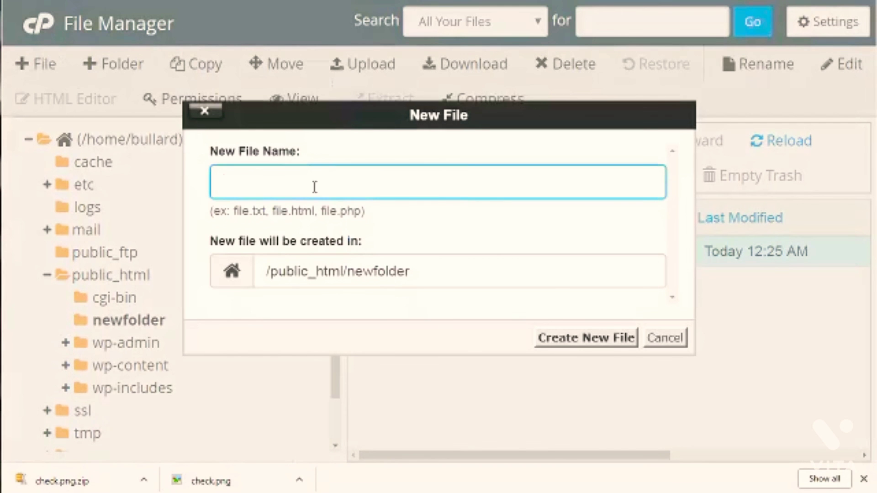
pyautogui.write('file.txt')
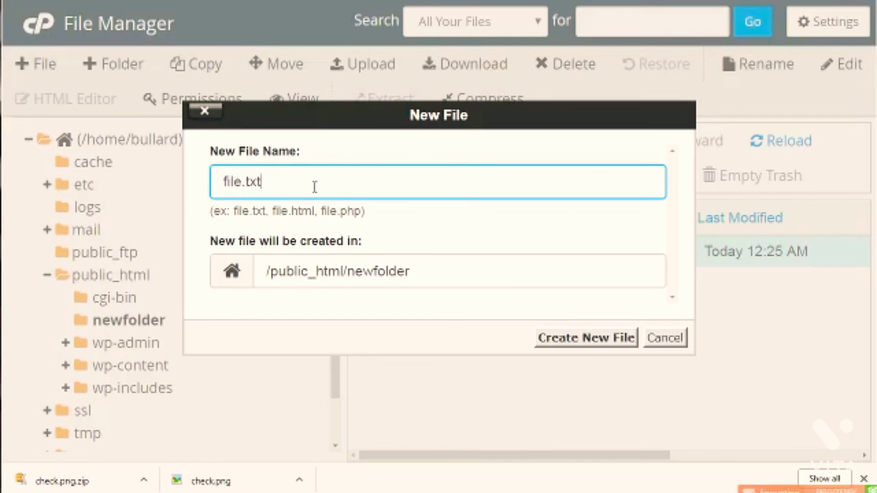
pyautogui.click(595, 347)
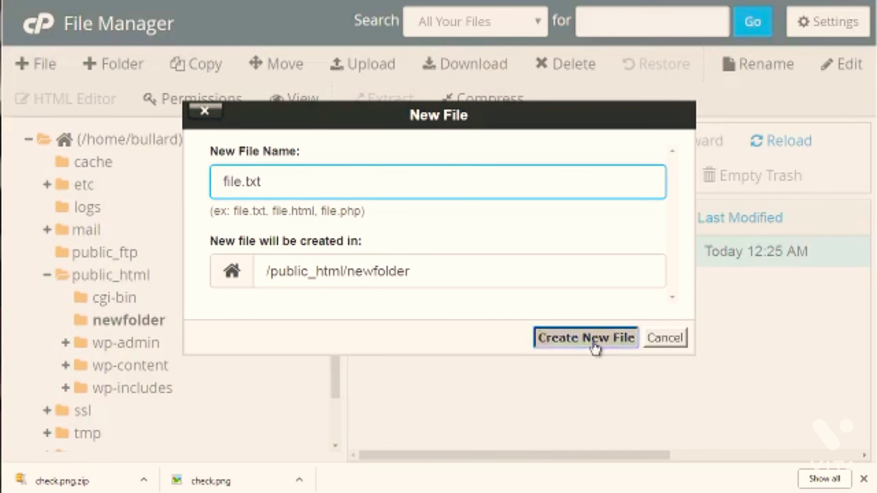
# Step: Open file.txt from newfolder in the text editor, keeping the encoding check enabled
pyautogui.click(510, 285)
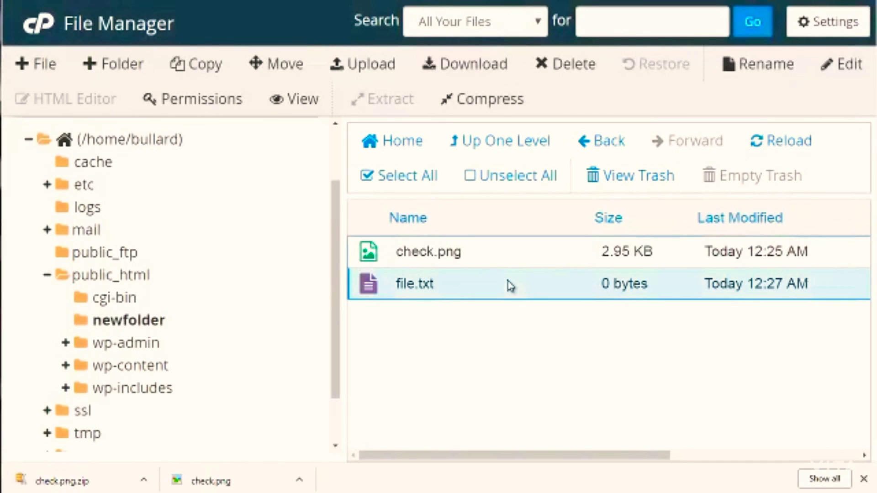
pyautogui.click(852, 68)
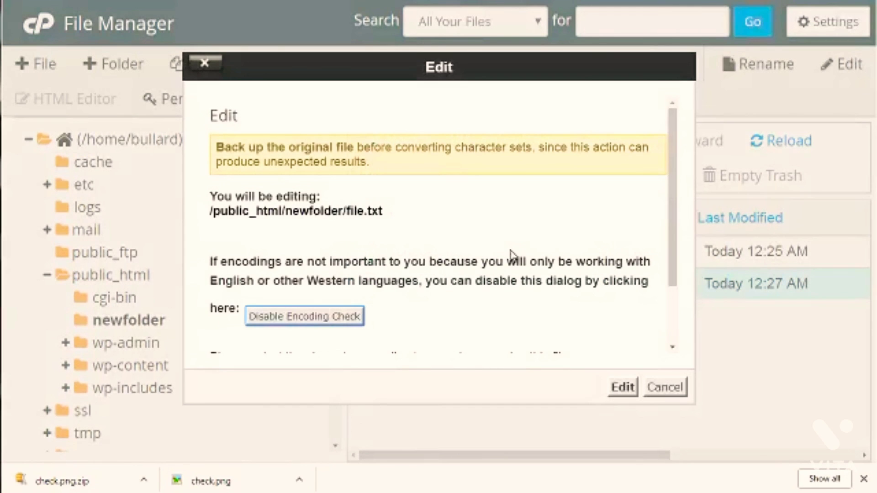
pyautogui.click(622, 388)
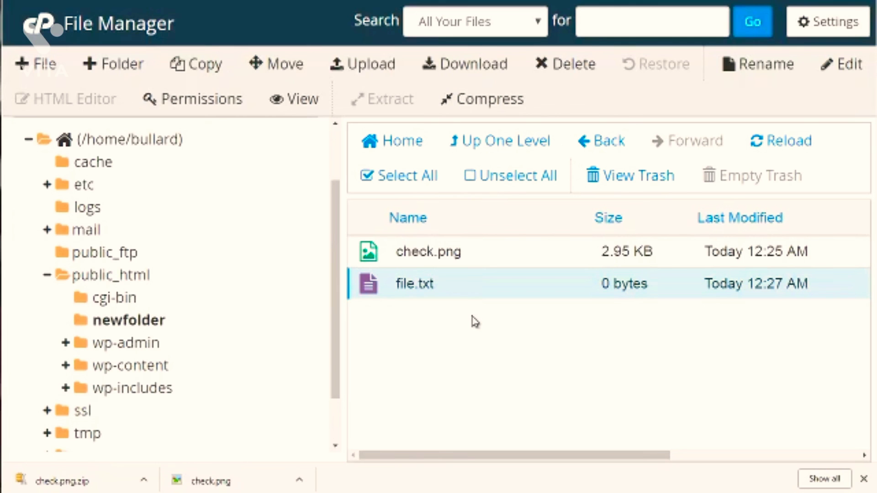
# Step: Create a new file named file.html in /public_html/newfolder
pyautogui.click(47, 68)
pyautogui.write('fil')
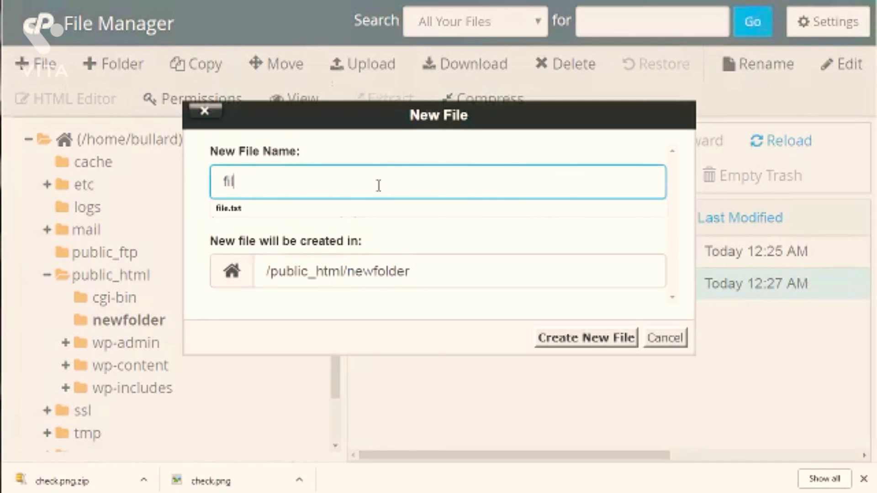
pyautogui.write('e.html')
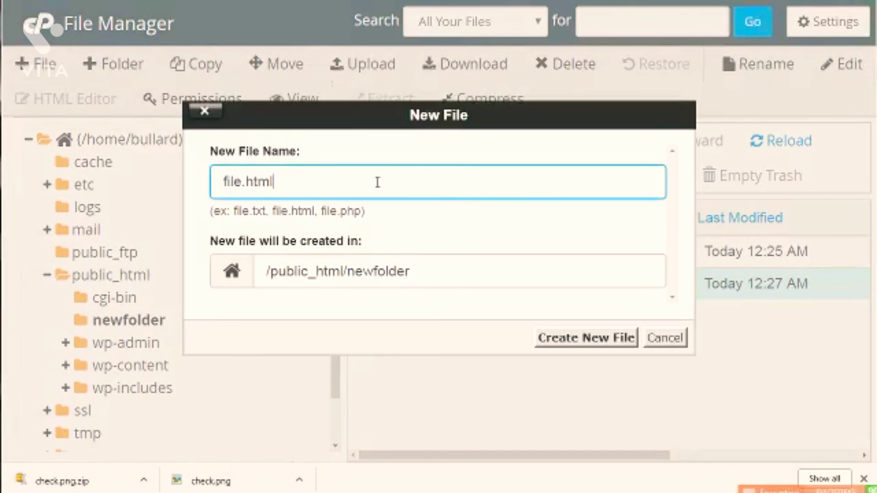
pyautogui.click(594, 340)
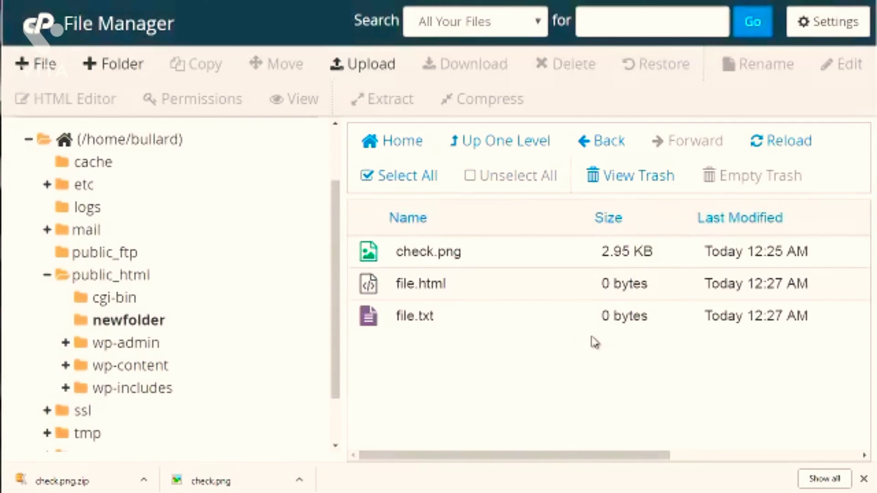
# Step: Open file.html from newfolder in the HTML editor, and view the file's permissions without changing them
pyautogui.click(575, 299)
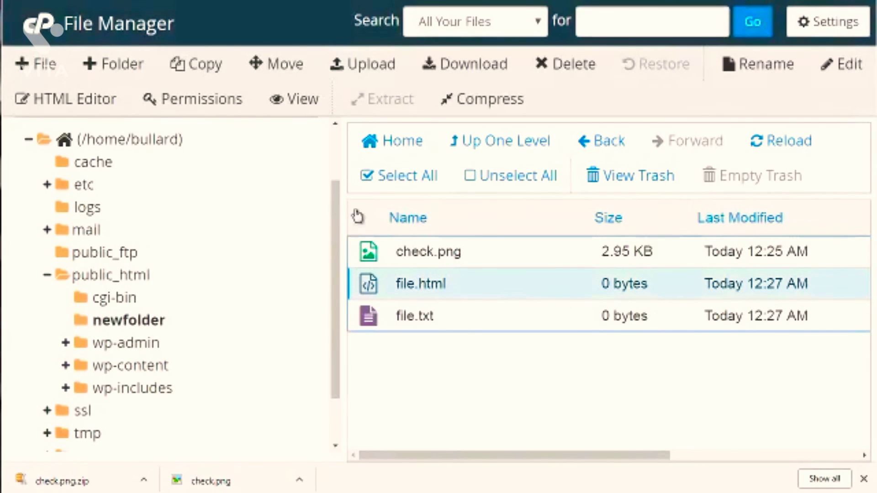
pyautogui.click(106, 100)
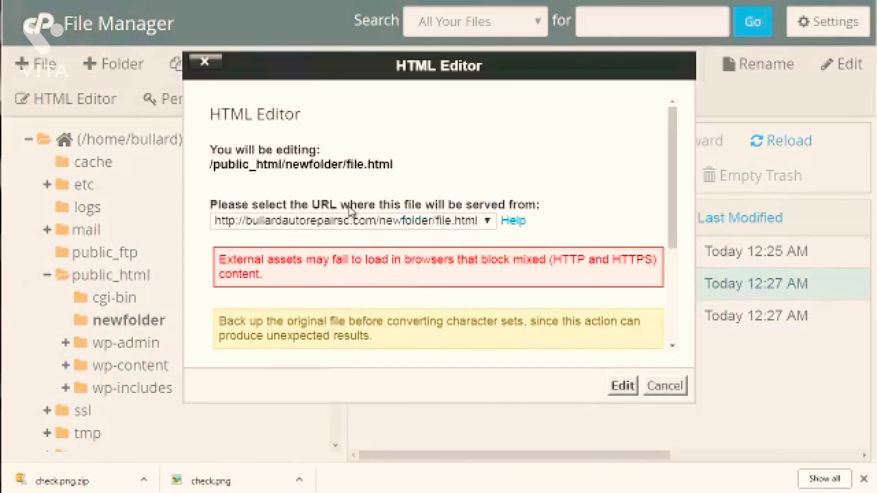
pyautogui.click(622, 386)
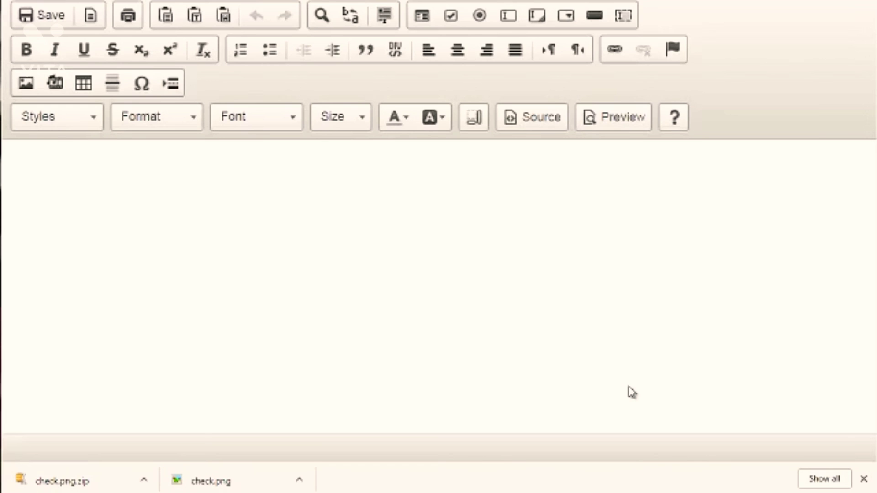
pyautogui.click(327, 239)
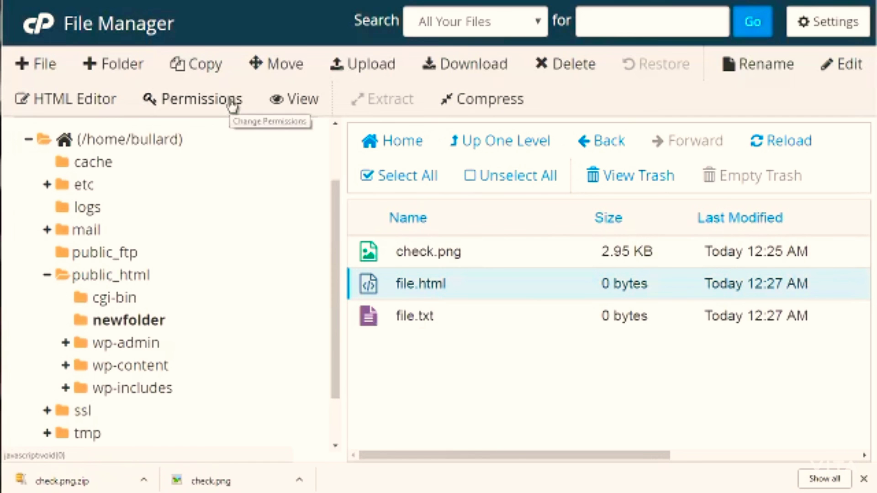
pyautogui.click(232, 104)
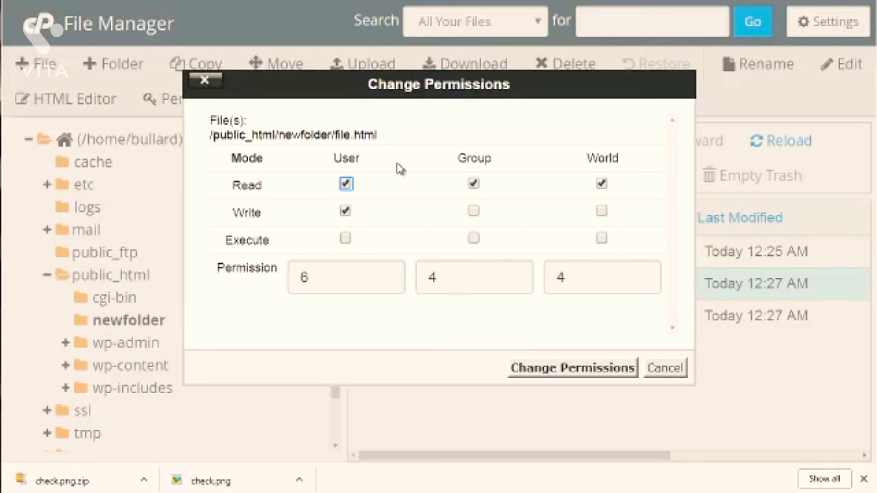
pyautogui.click(663, 378)
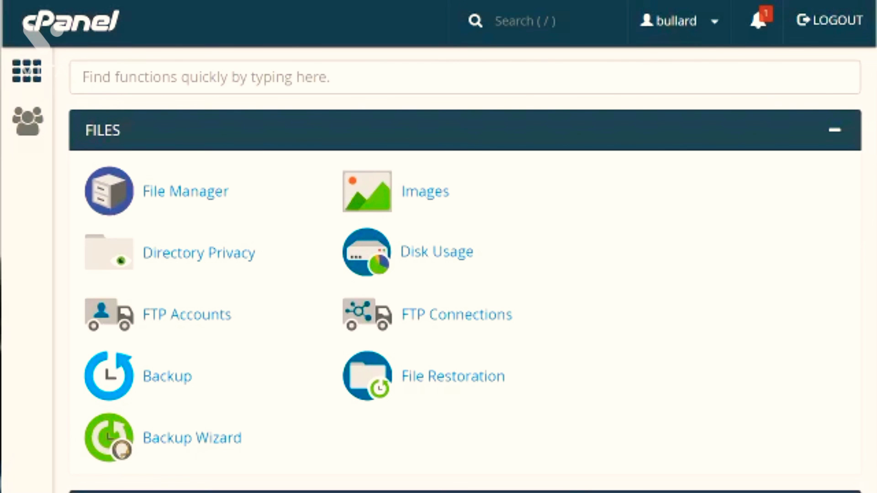
# Step: From the Email section of the cPanel home page, open the Email Filters and Apache SpamAssassin pages
pyautogui.scroll(-15, 465, 269)
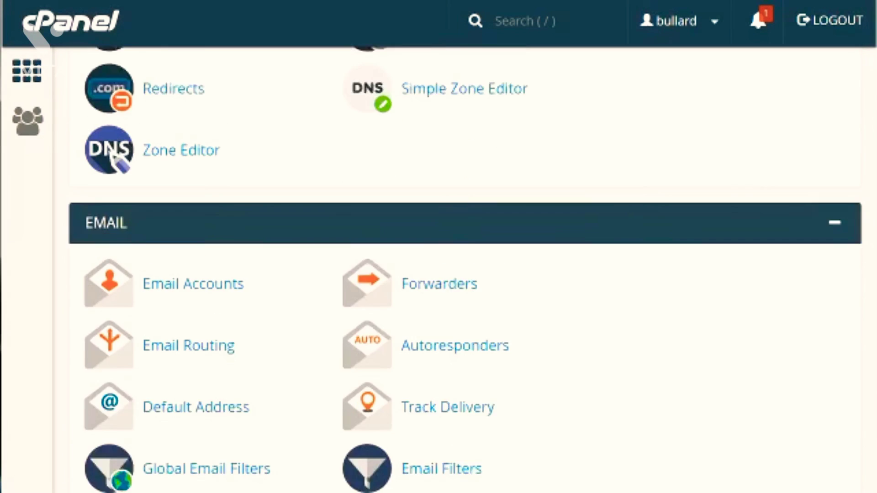
pyautogui.scroll(-1, 465, 269)
pyautogui.scroll(-1, 465, 268)
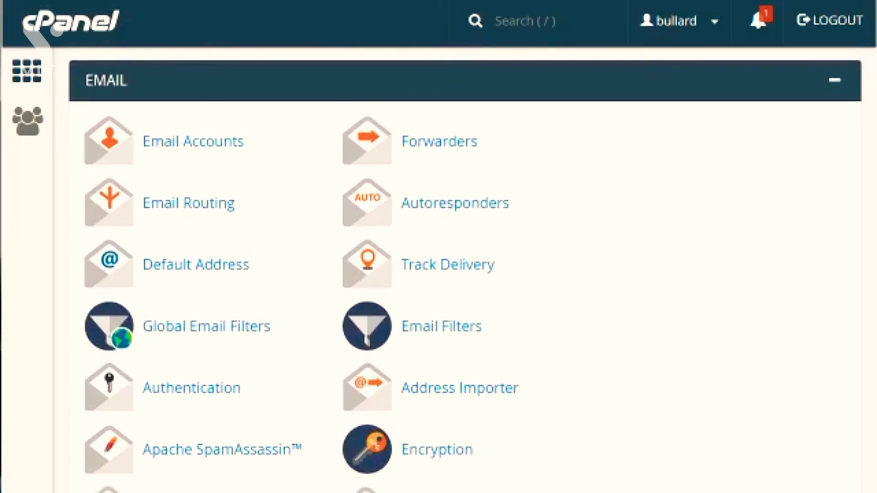
pyautogui.scroll(-2, 465, 269)
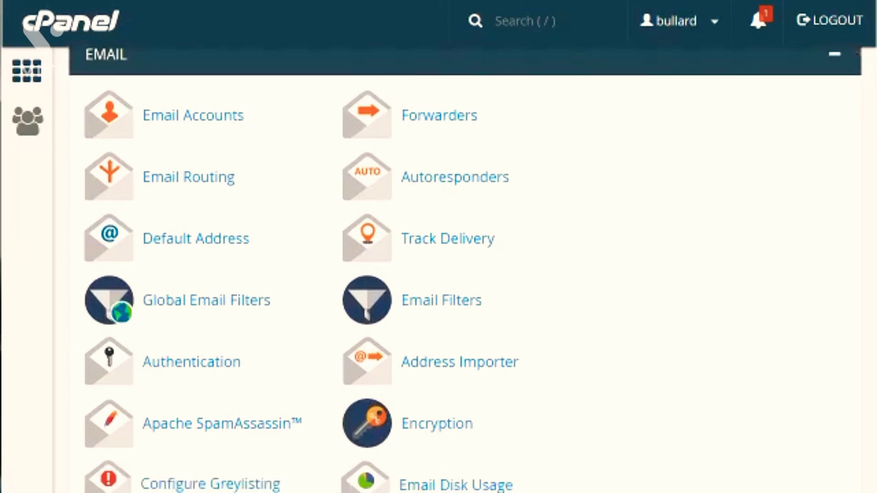
pyautogui.scroll(1, 465, 268)
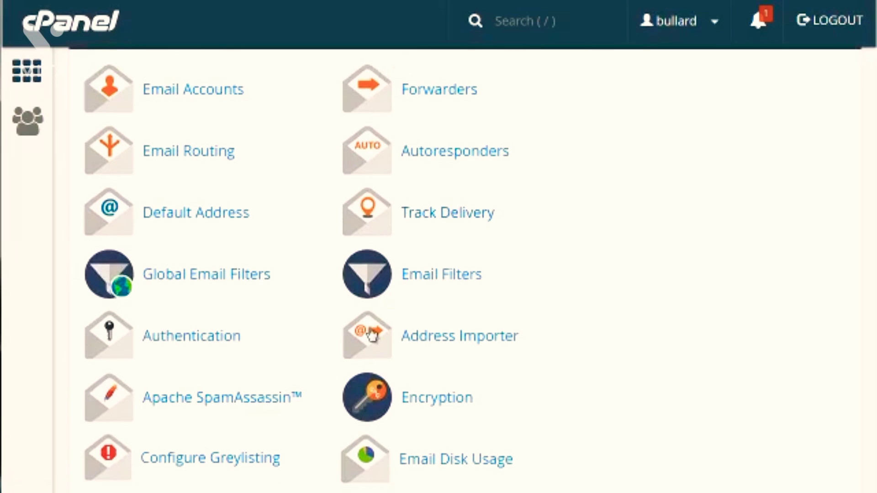
pyautogui.rightClick(241, 408)
pyautogui.click(525, 284)
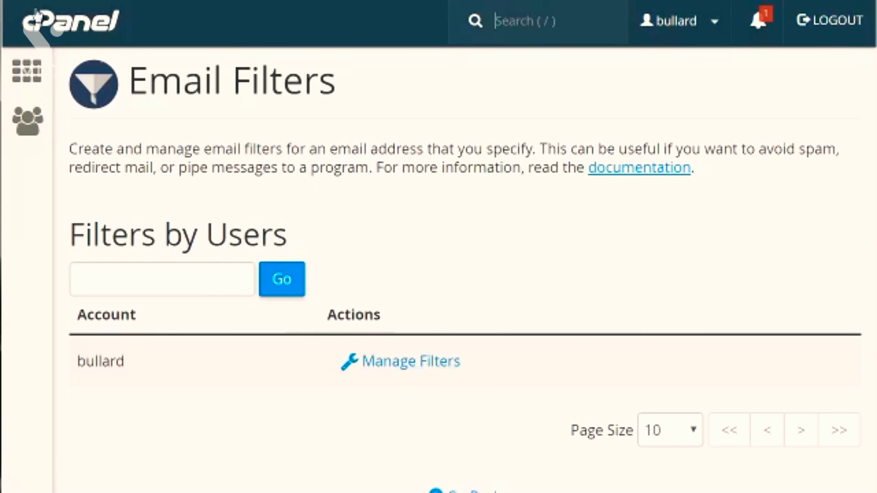
pyautogui.hotkey('alt', 'Left')
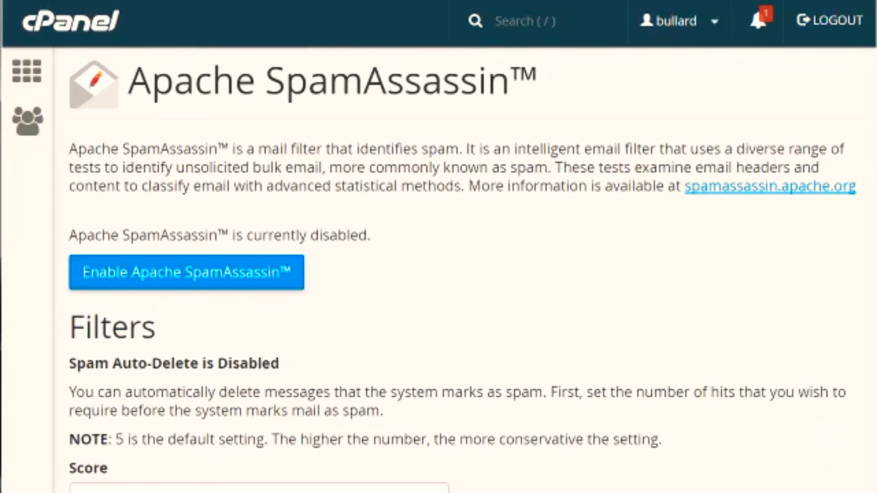
# Step: View the available spam auto-delete scores in the SpamAssassin filters without choosing a different one
pyautogui.scroll(-5, 439, 274)
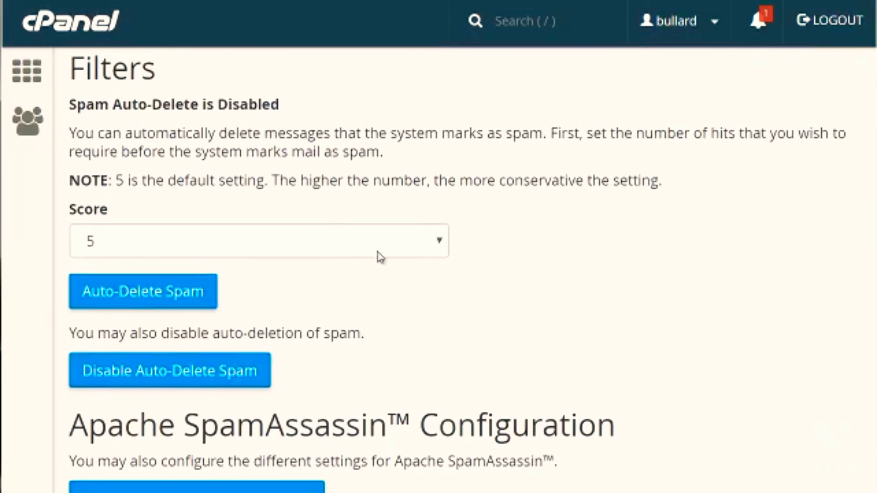
pyautogui.click(315, 241)
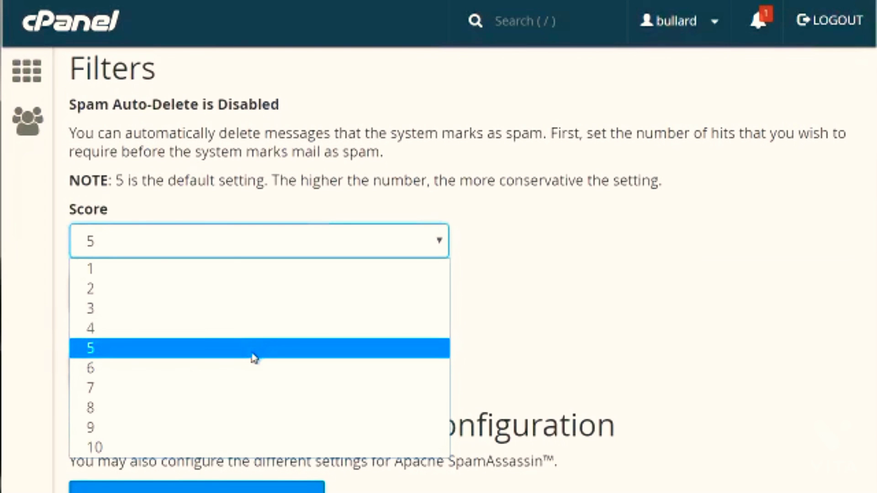
pyautogui.click(502, 156)
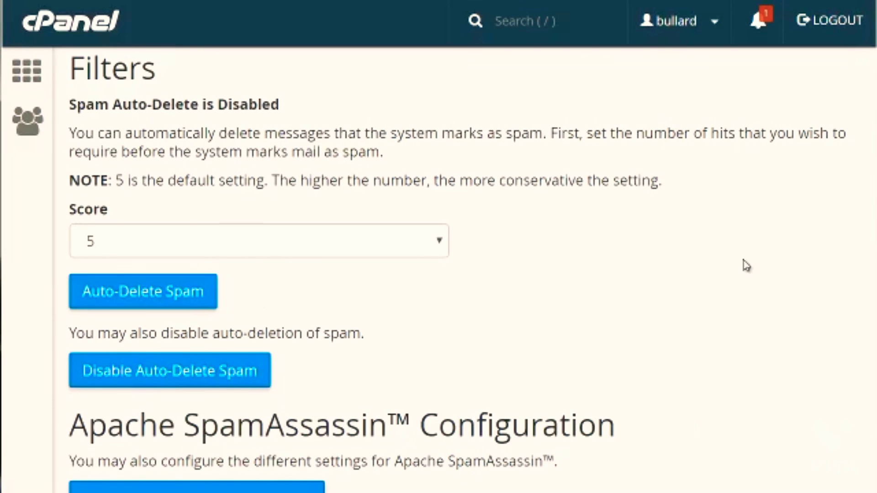
# Step: Open the Apache SpamAssassin configuration and examine its blacklist_from and whitelist_from fields without entering any addresses
pyautogui.scroll(-1, 464, 269)
pyautogui.scroll(-2, 129, 403)
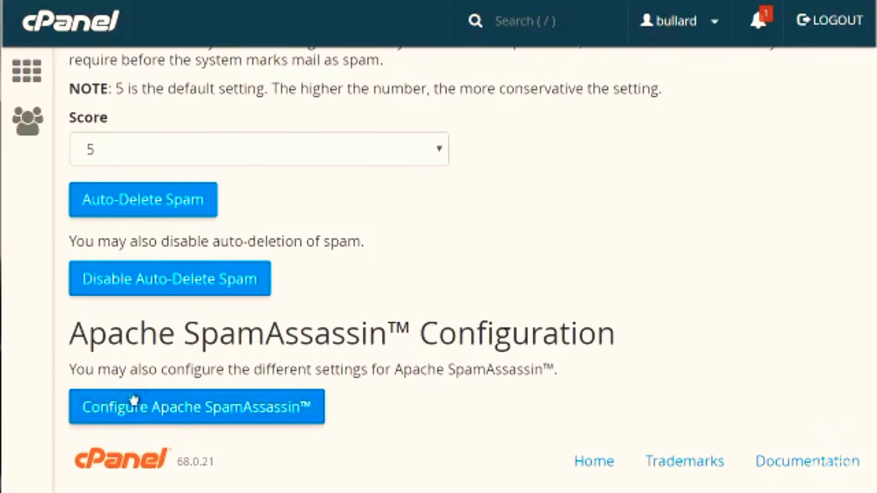
pyautogui.click(197, 409)
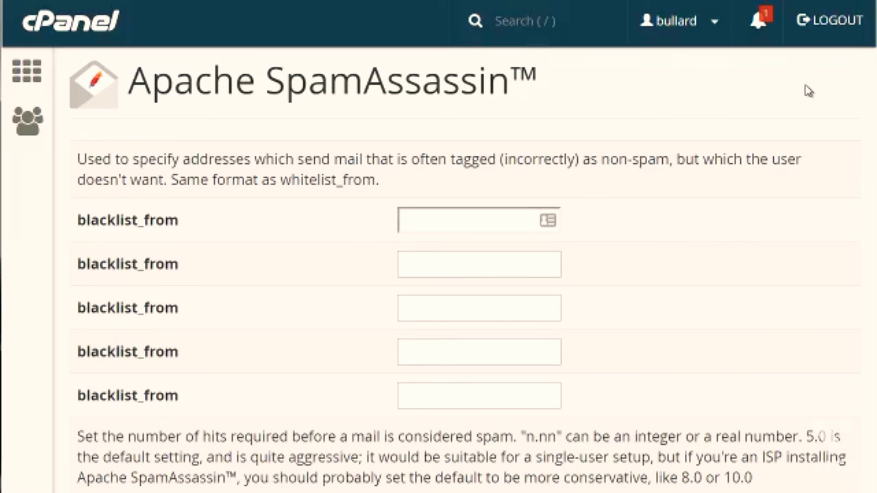
pyautogui.click(486, 219)
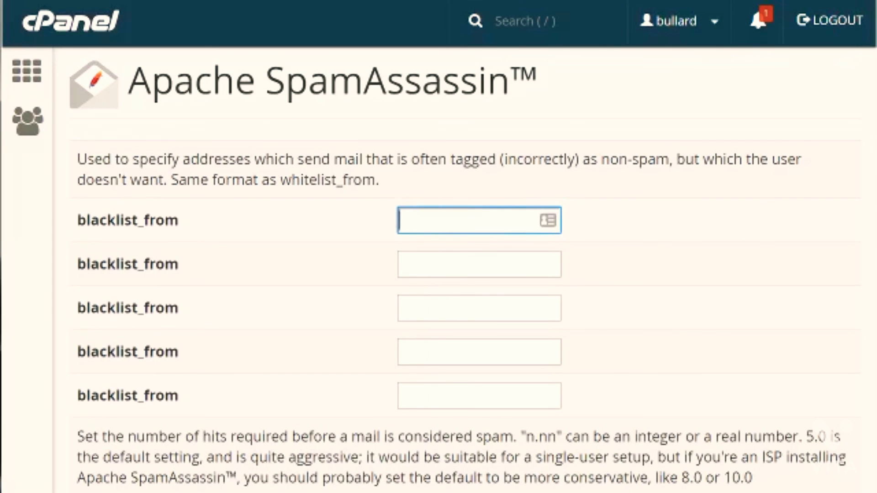
pyautogui.scroll(-10, 439, 274)
pyautogui.scroll(-8, 629, 247)
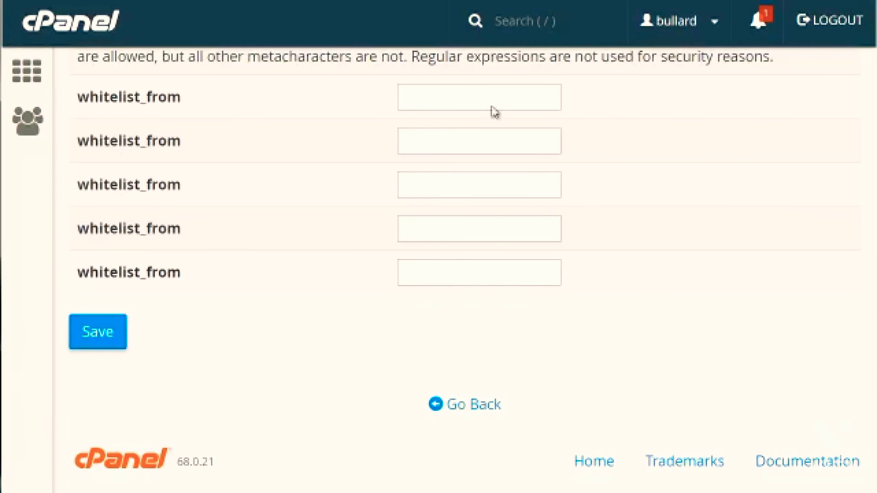
pyautogui.click(480, 85)
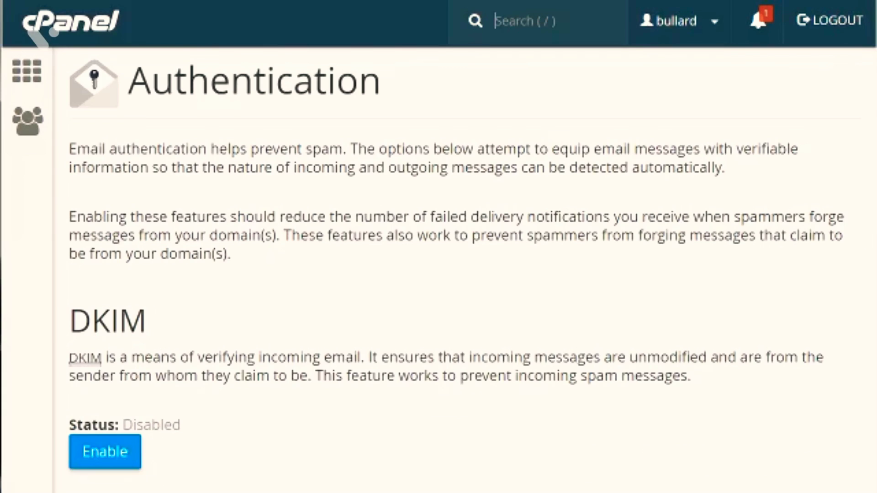
# Step: Enable both DKIM and SPF on the email Authentication page, and view the advanced SPF settings
pyautogui.click(339, 157)
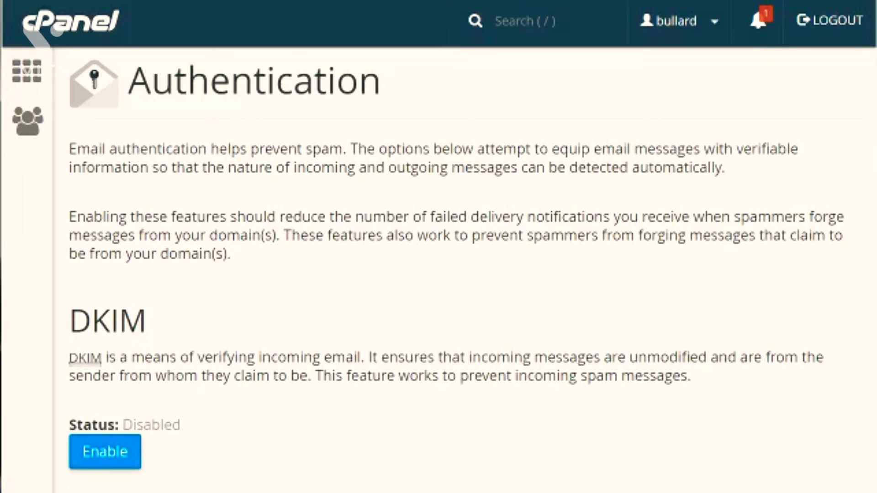
pyautogui.scroll(-5, 699, 179)
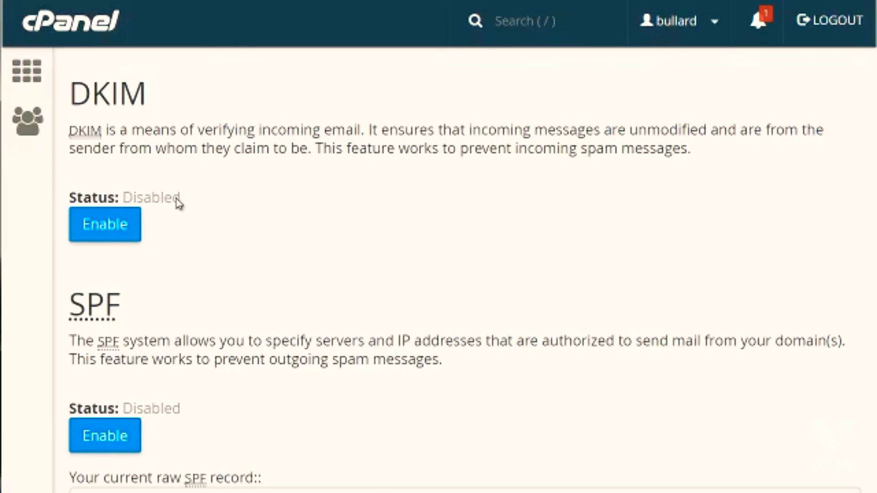
pyautogui.click(126, 234)
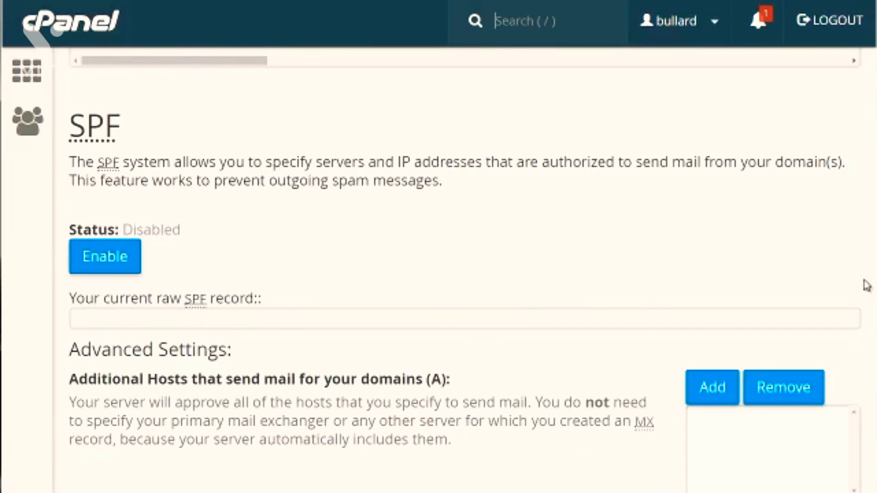
pyautogui.click(126, 269)
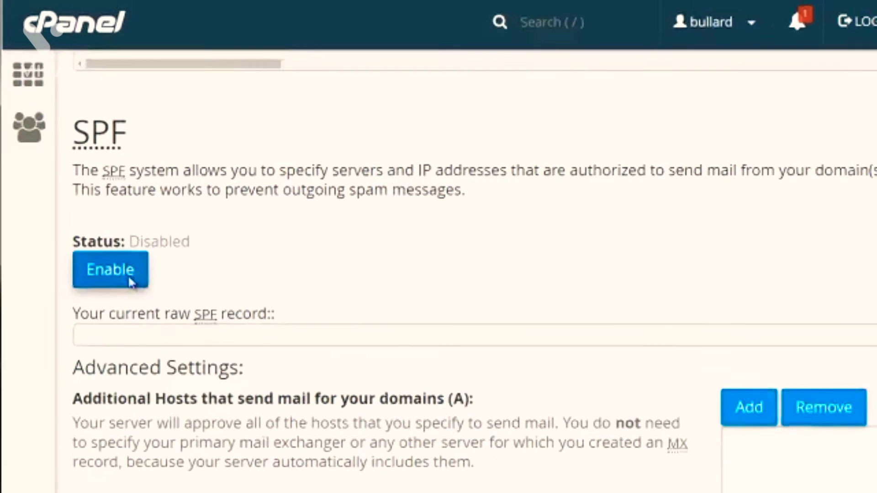
pyautogui.scroll(-5, 351, 298)
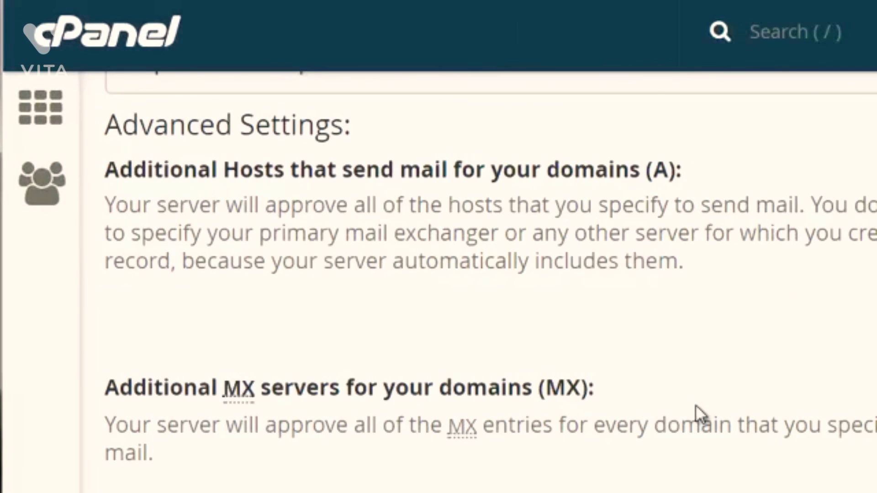
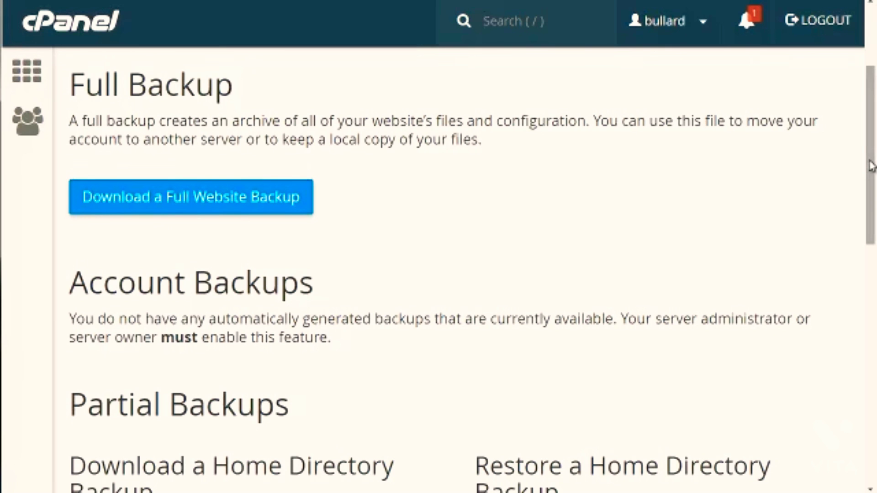
# Step: Examine the Backup page's account backups and the partial backup download and restore options for the home directory and MySQL databases
pyautogui.moveTo(871, 165); pyautogui.dragTo(870, 234)
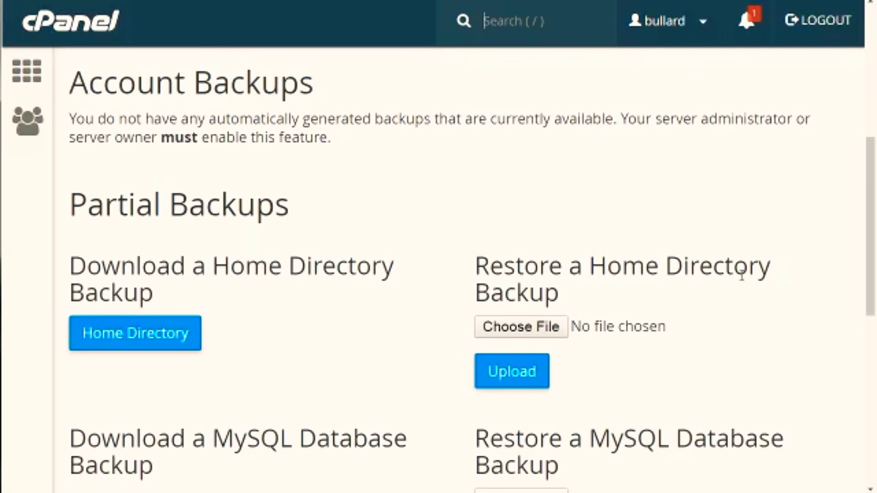
pyautogui.scroll(-1, 872, 260)
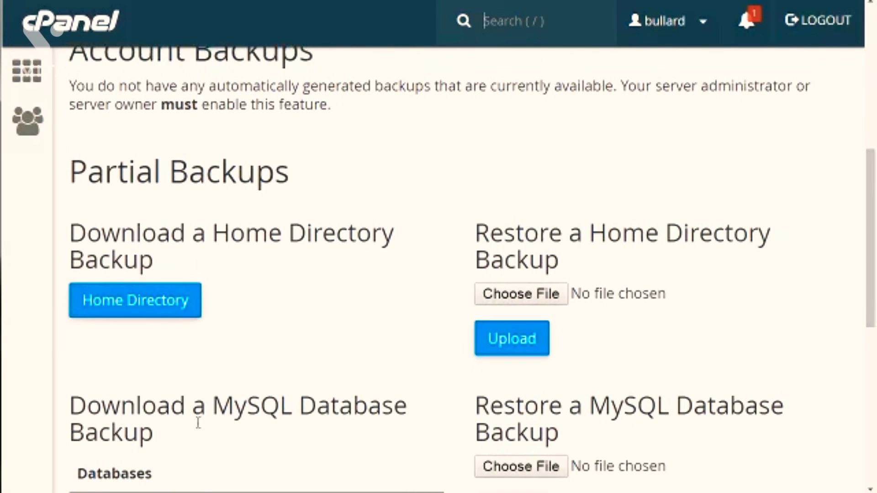
pyautogui.click(195, 412)
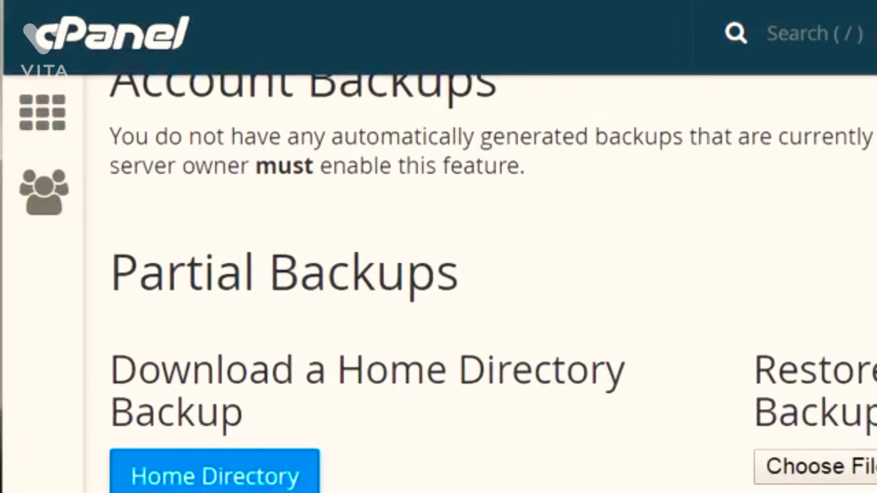
pyautogui.scroll(-5, 406, 283)
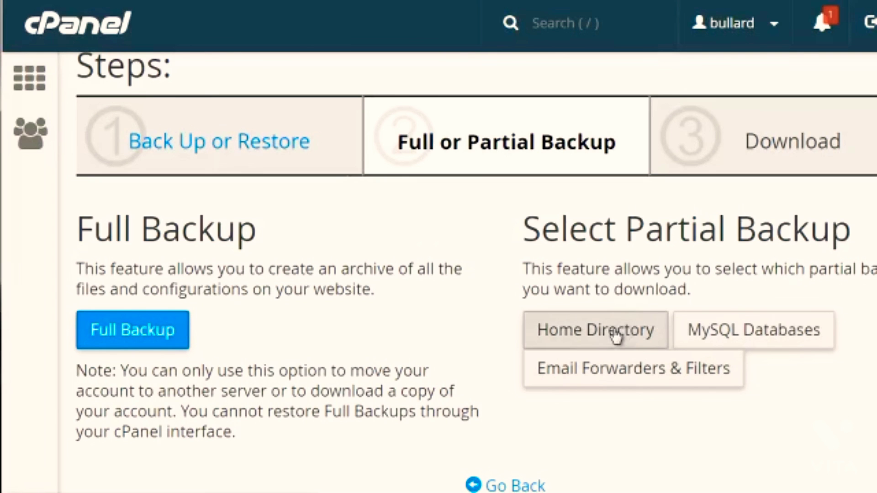
# Step: Choose a full backup in the backup wizard and view its download step
pyautogui.click(149, 333)
pyautogui.scroll(-6, 678, 328)
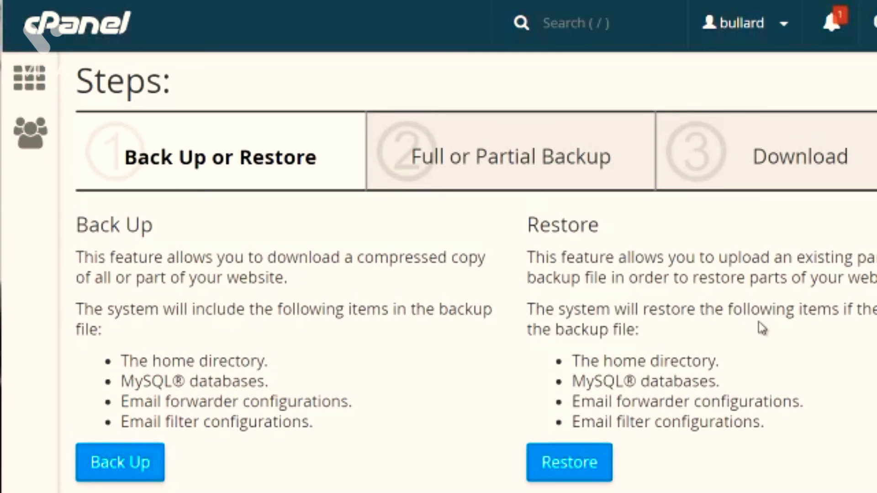
# Step: Start a restore in the Backup Wizard, select Home Directory as the restore type, and view the backup file upload form
pyautogui.click(593, 466)
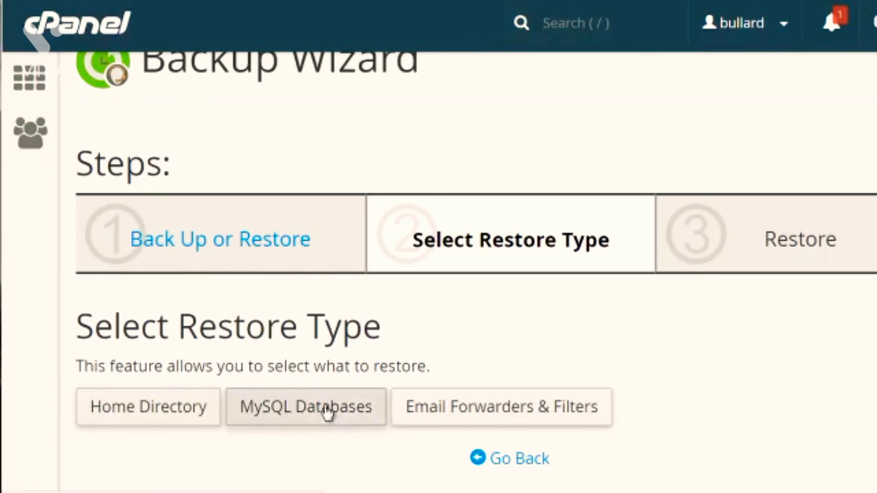
pyautogui.click(178, 423)
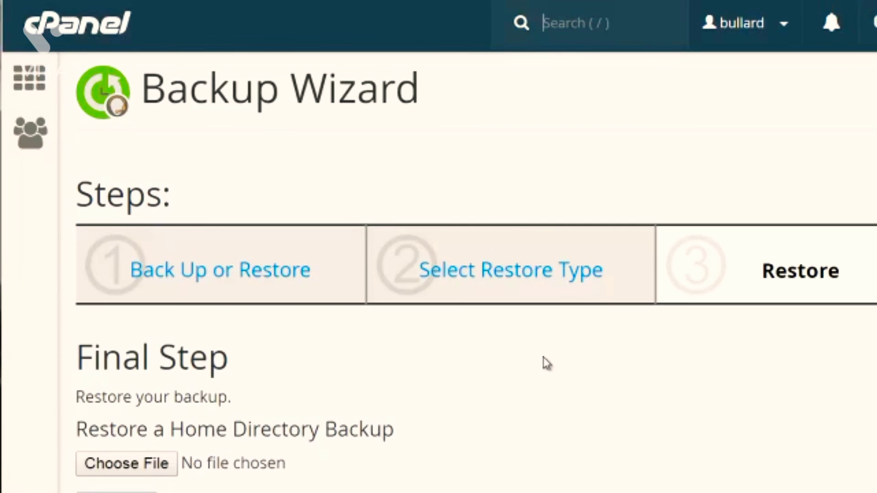
pyautogui.scroll(-1, 777, 283)
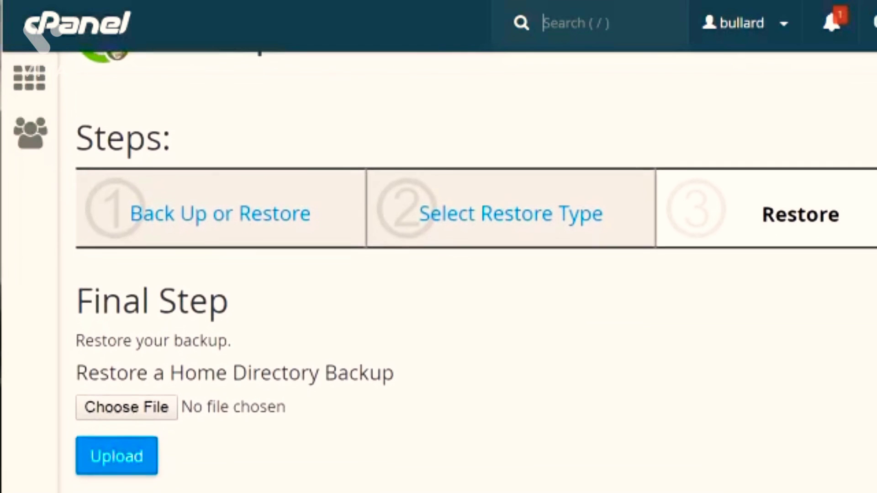